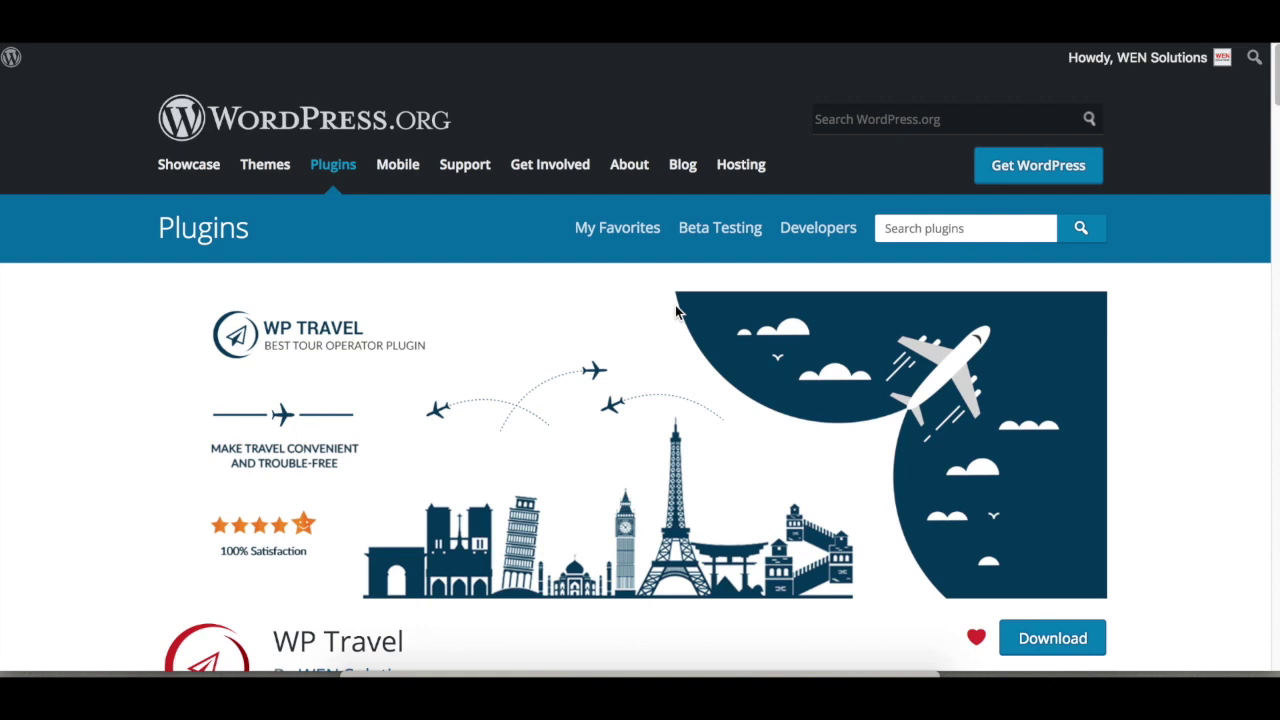
# Log in to the gutentest site's WordPress admin and decline saving the login to LastPass
pyautogui.scroll(-2, 676, 312)
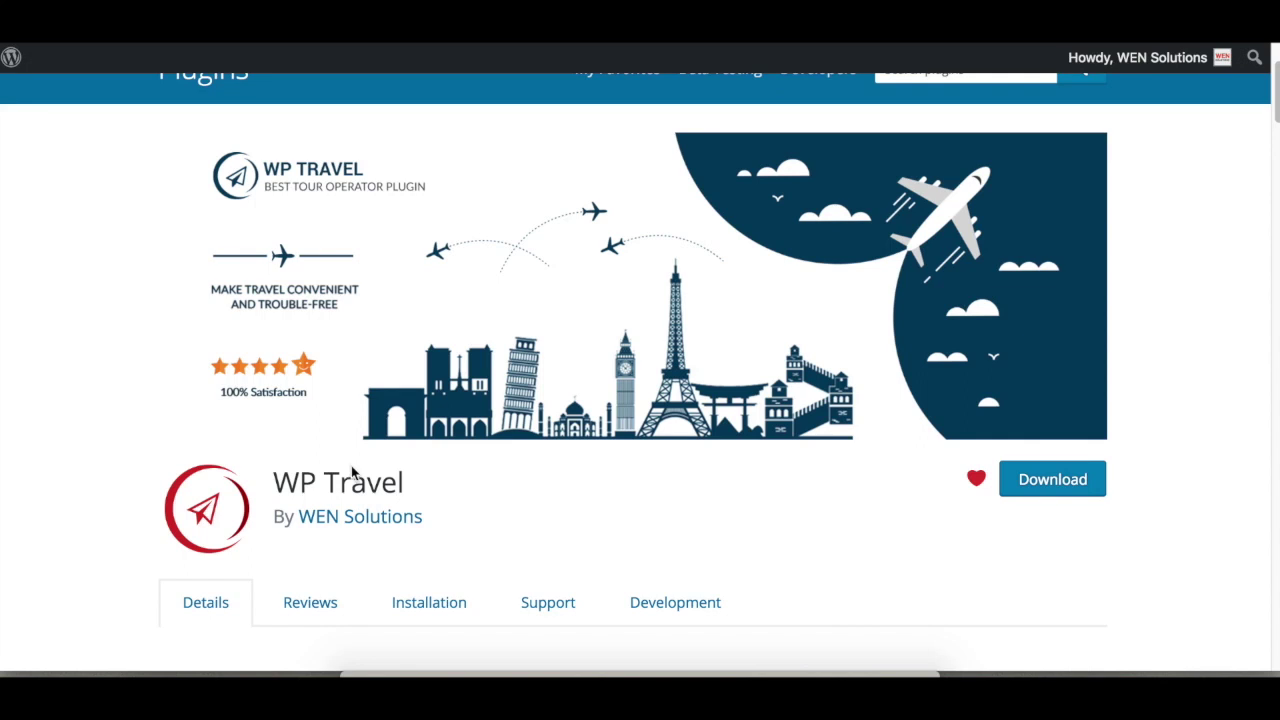
pyautogui.scroll(-2, 351, 474)
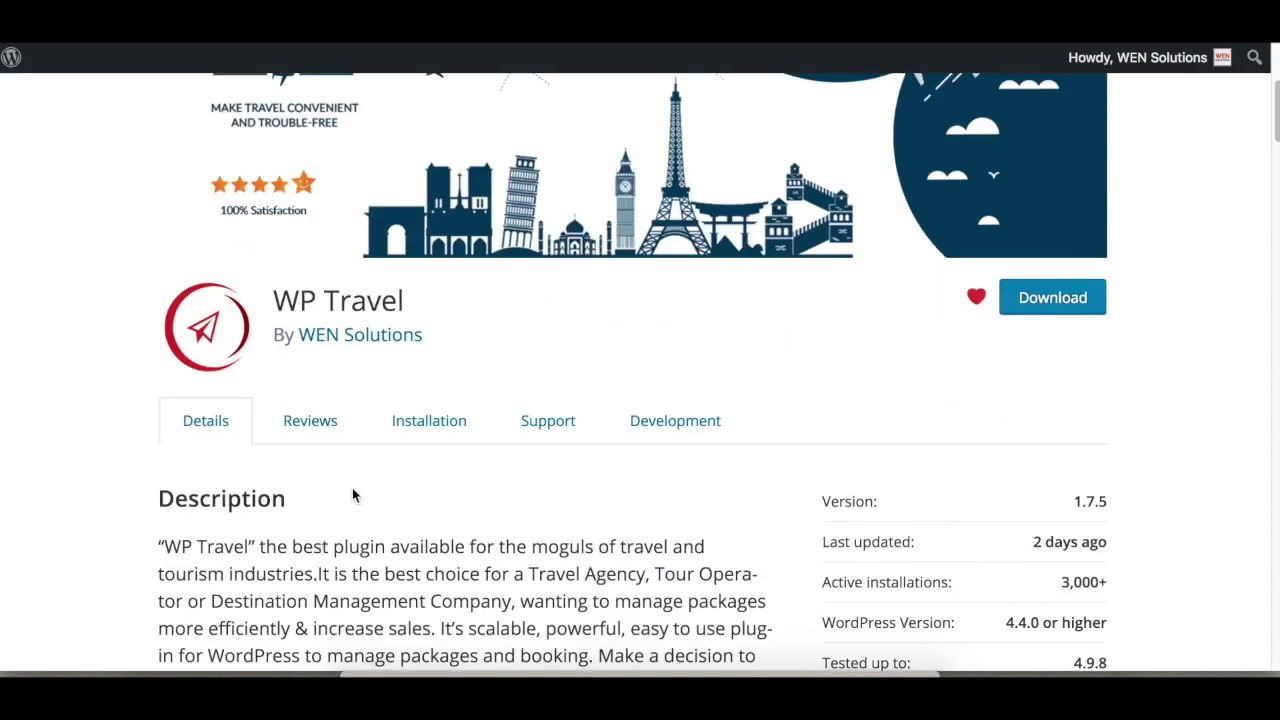
pyautogui.scroll(1, 352, 492)
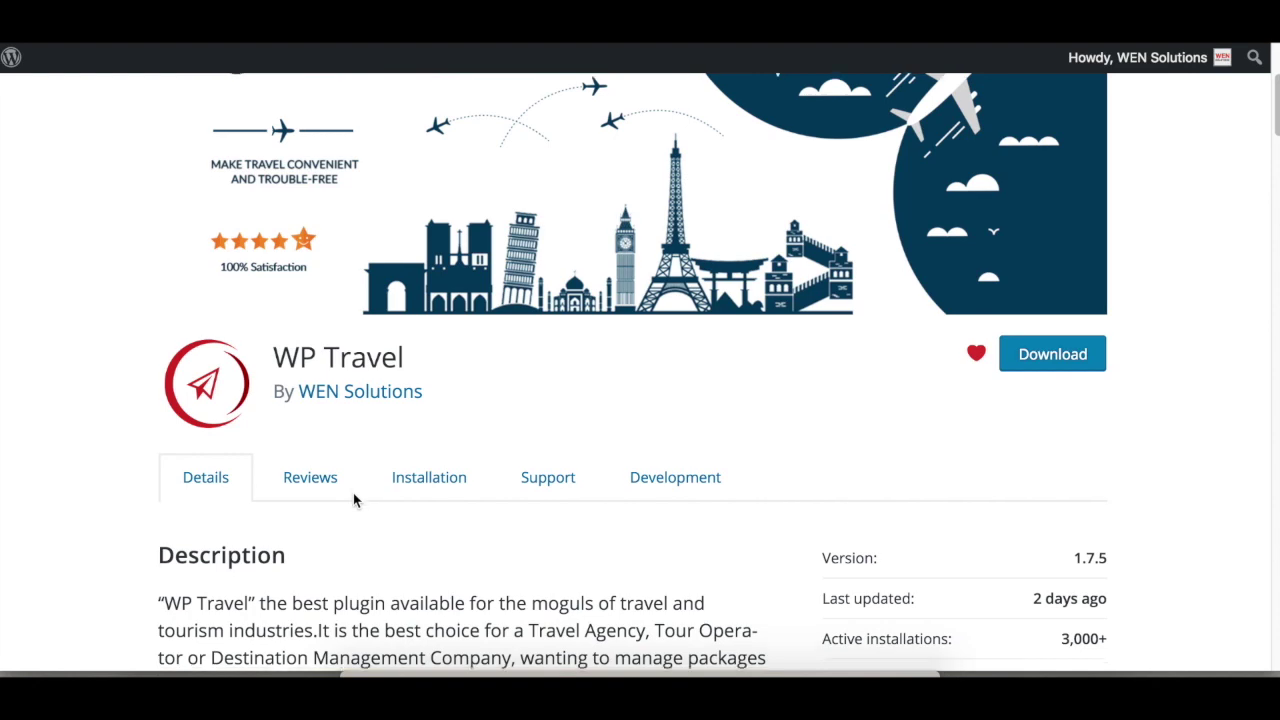
pyautogui.scroll(-2, 354, 500)
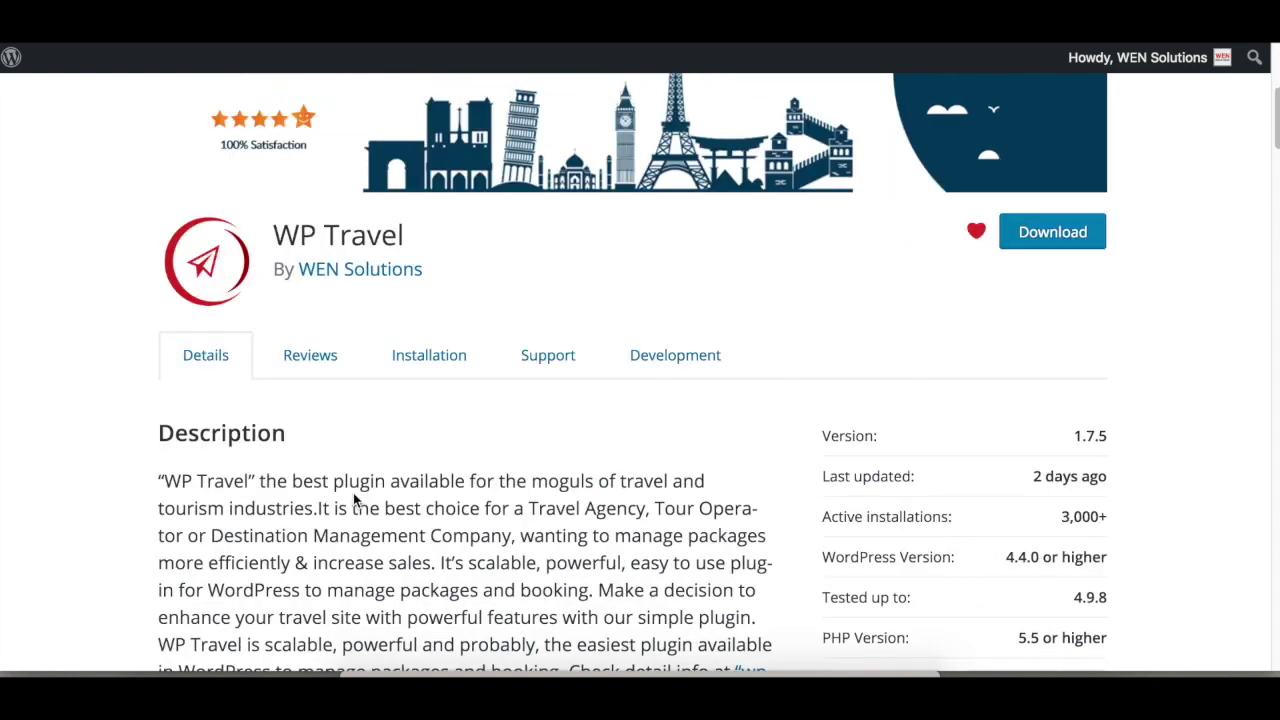
pyautogui.scroll(-3, 354, 500)
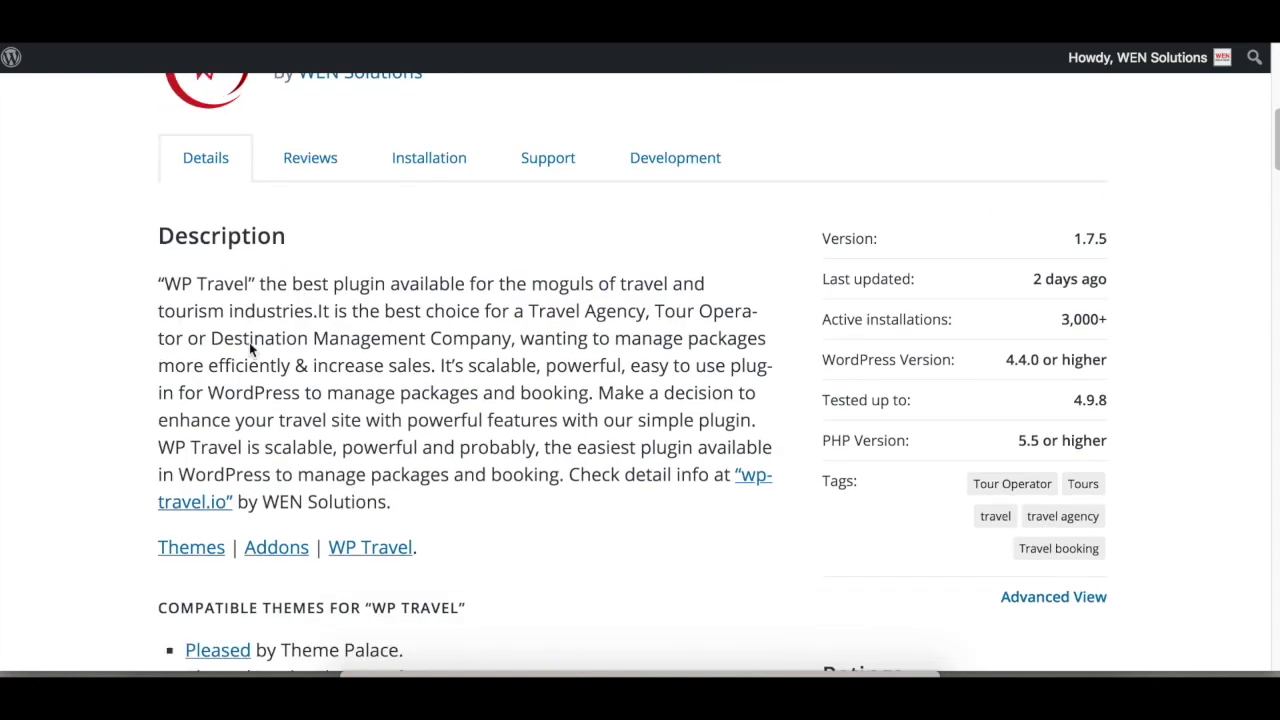
pyautogui.click(420, 302)
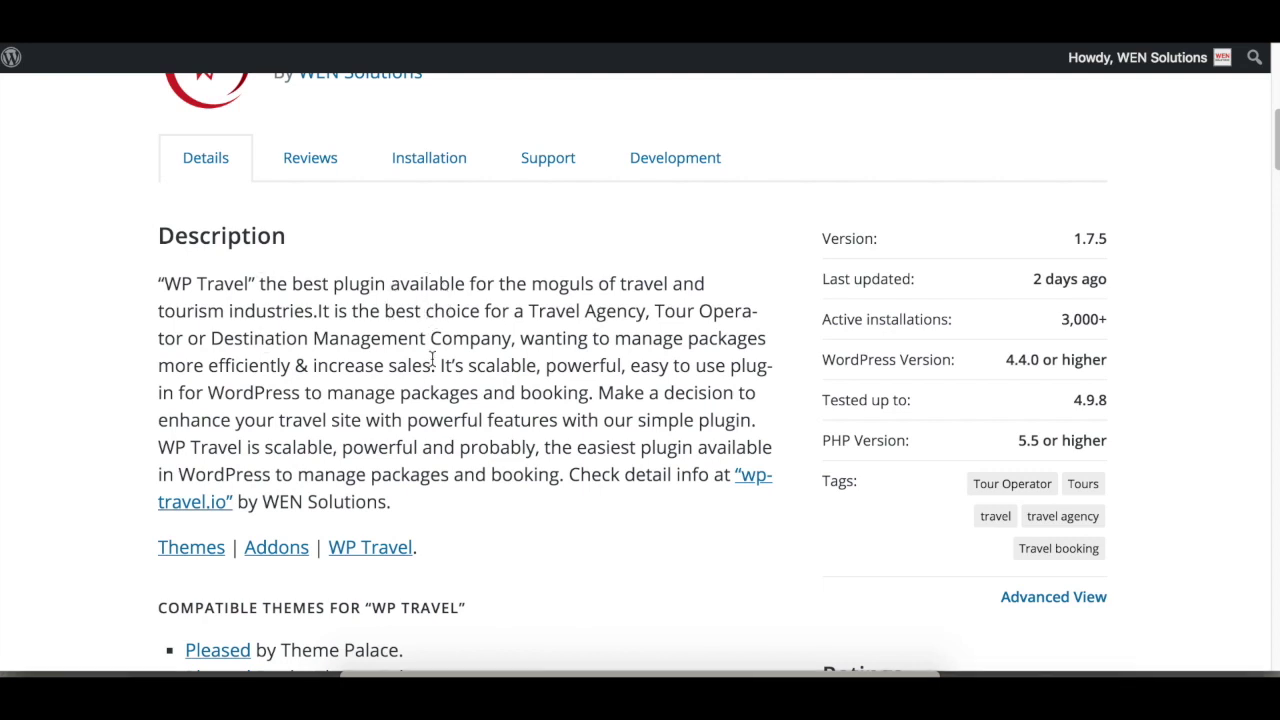
pyautogui.scroll(2, 434, 366)
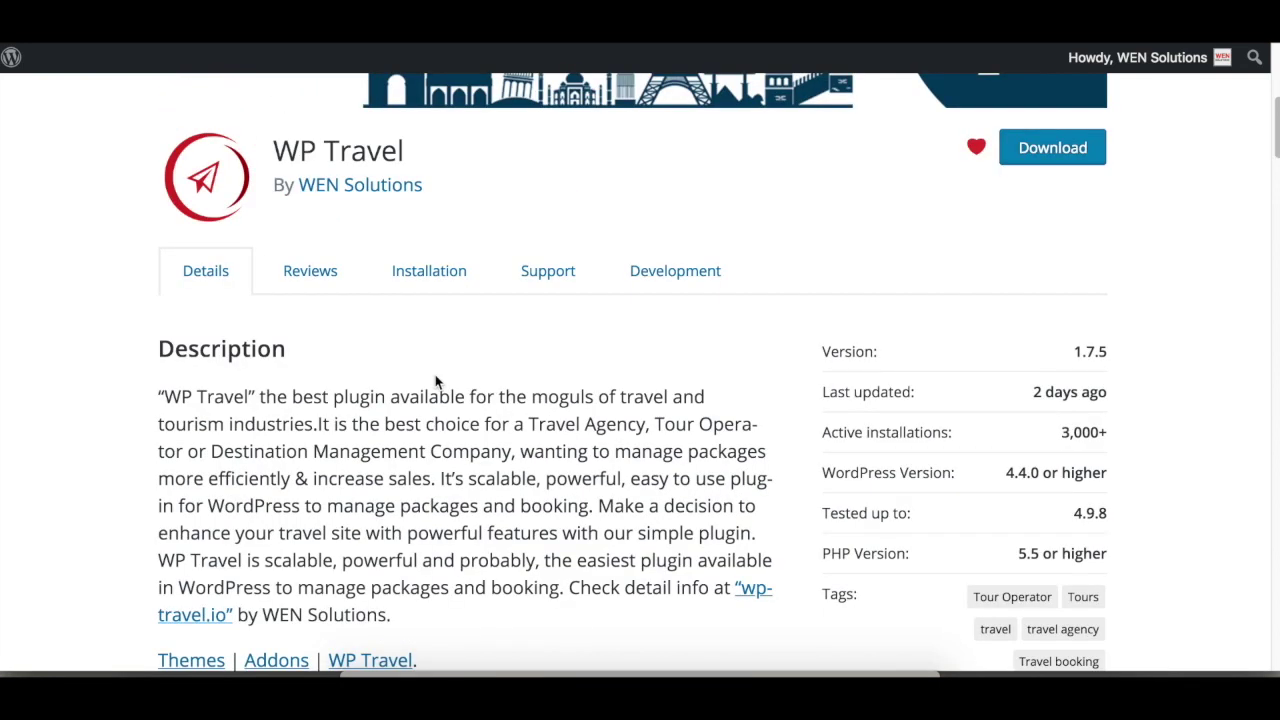
pyautogui.scroll(2, 435, 381)
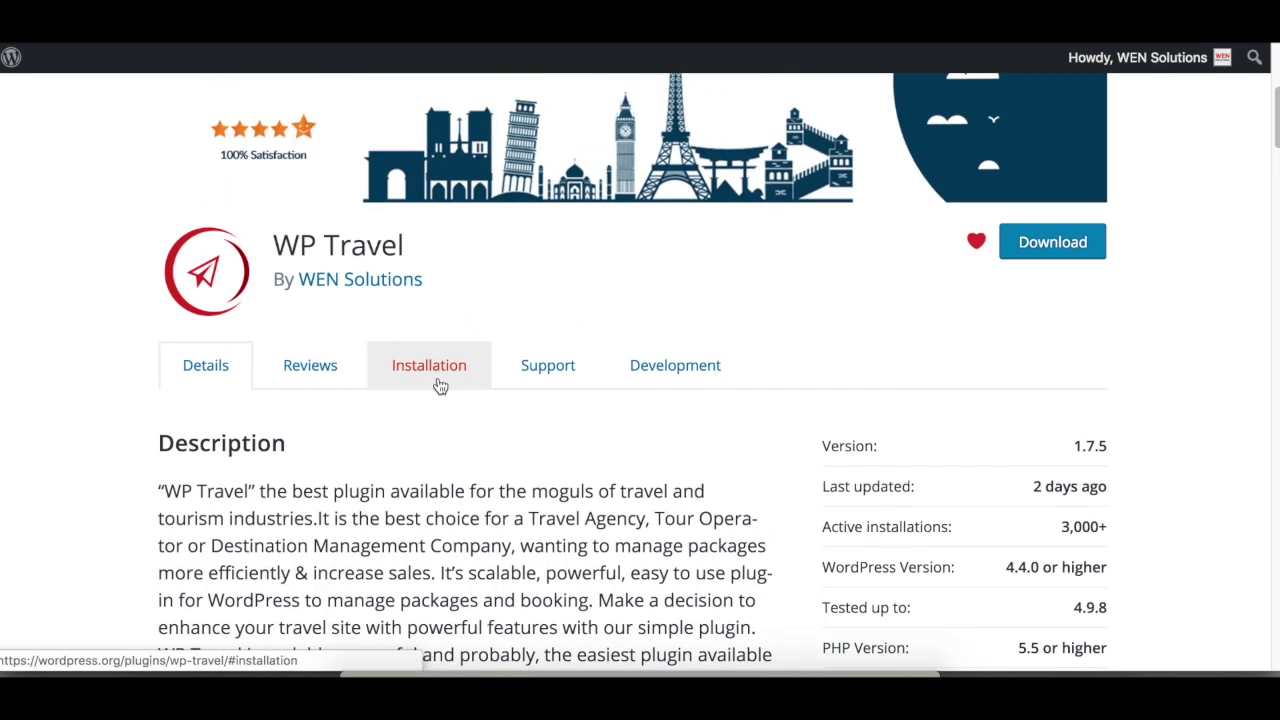
pyautogui.scroll(3, 440, 387)
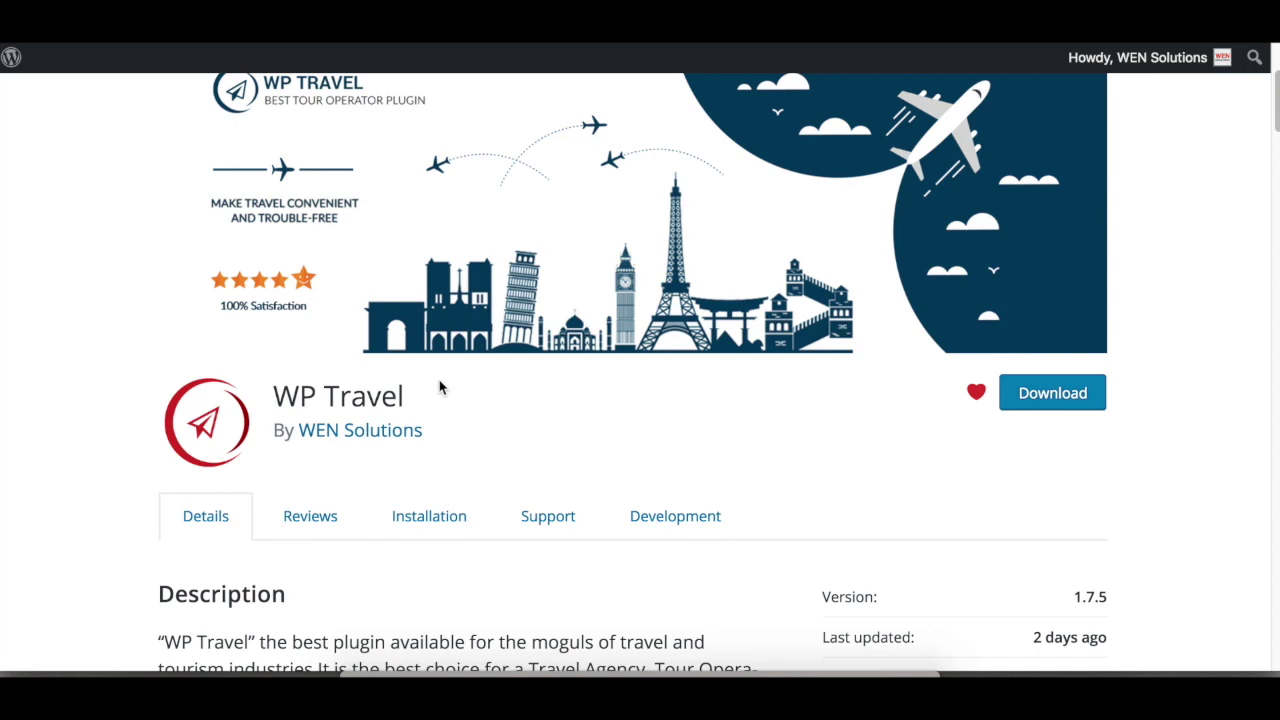
pyautogui.scroll(-8, 440, 387)
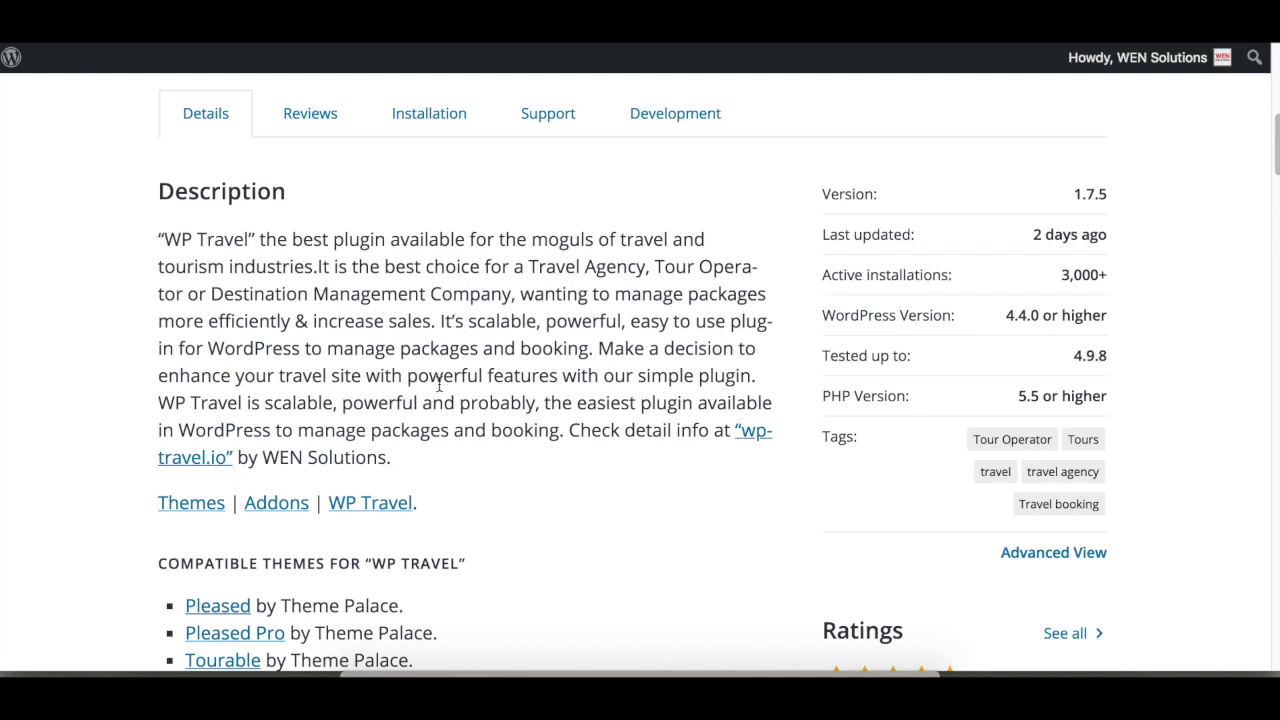
pyautogui.scroll(6, 439, 387)
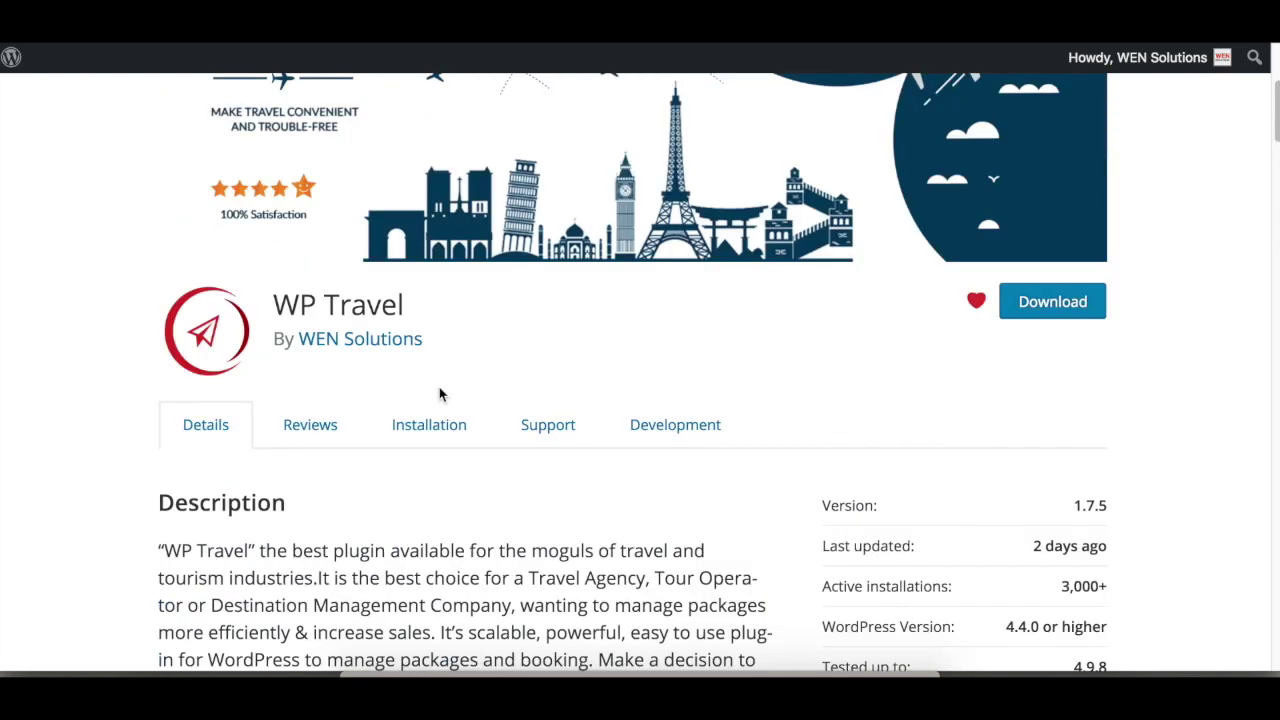
pyautogui.scroll(7, 439, 393)
pyautogui.scroll(-8, 439, 393)
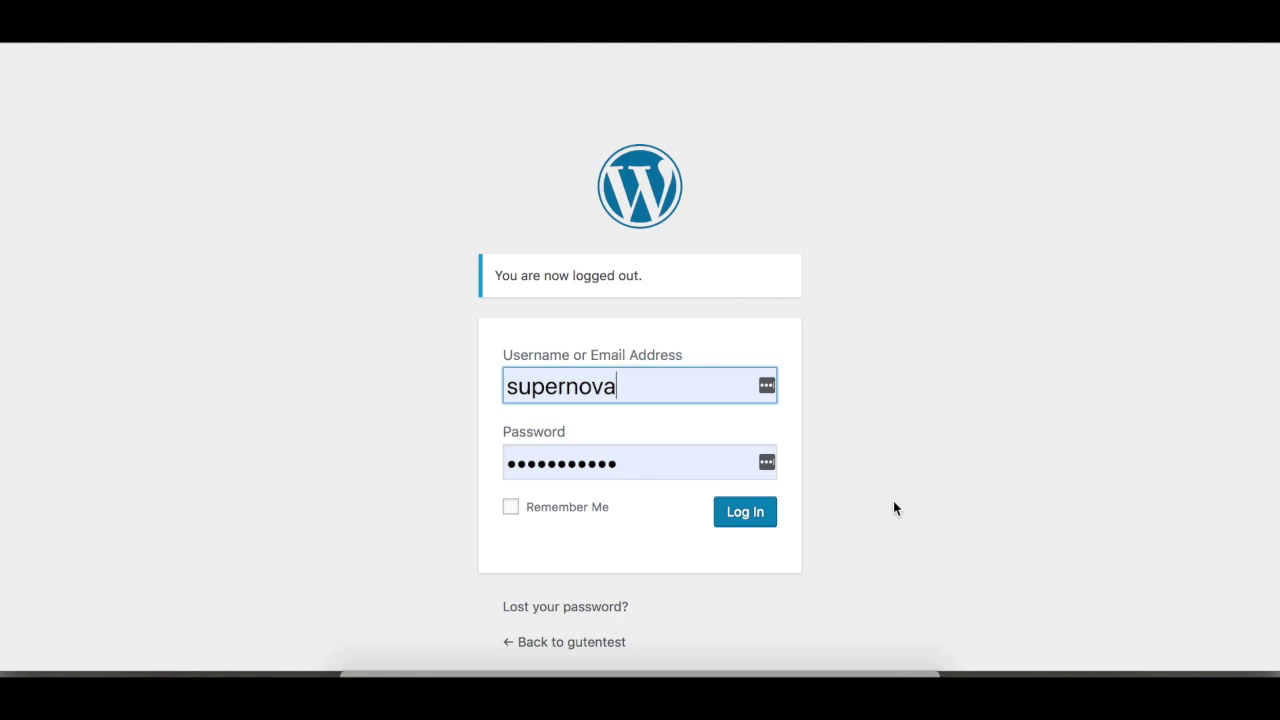
pyautogui.click(758, 518)
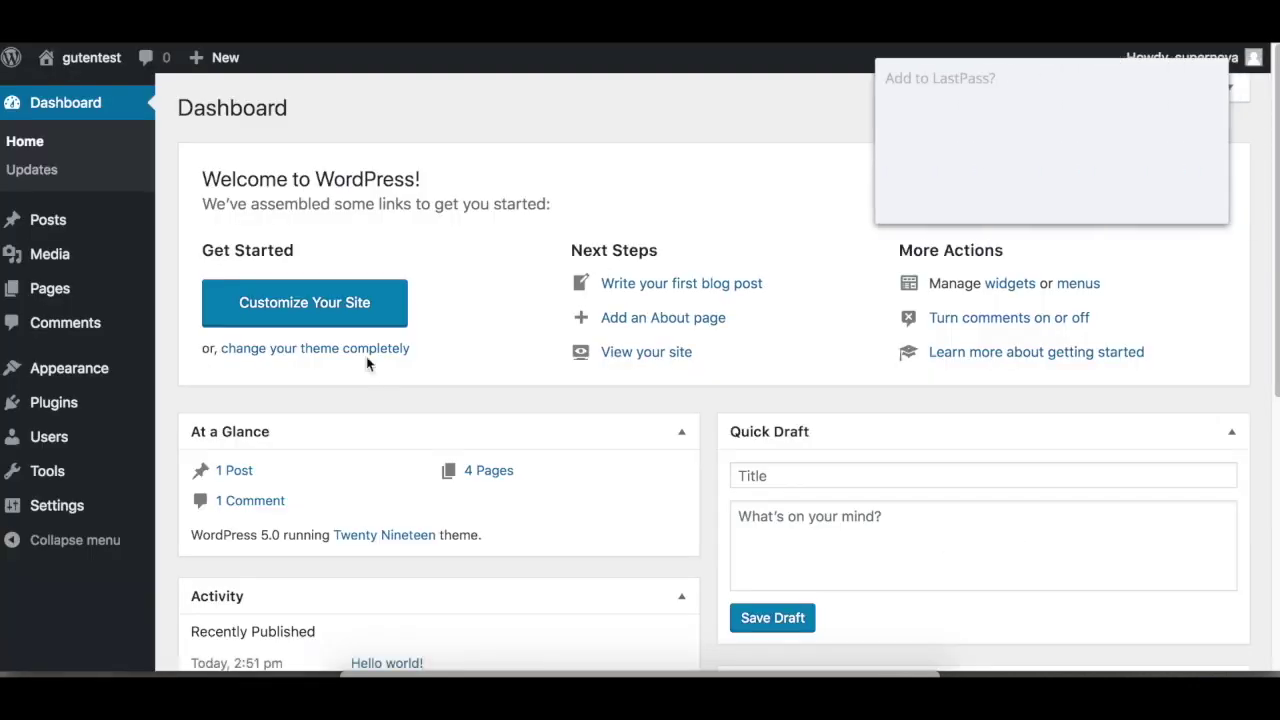
pyautogui.click(1085, 195)
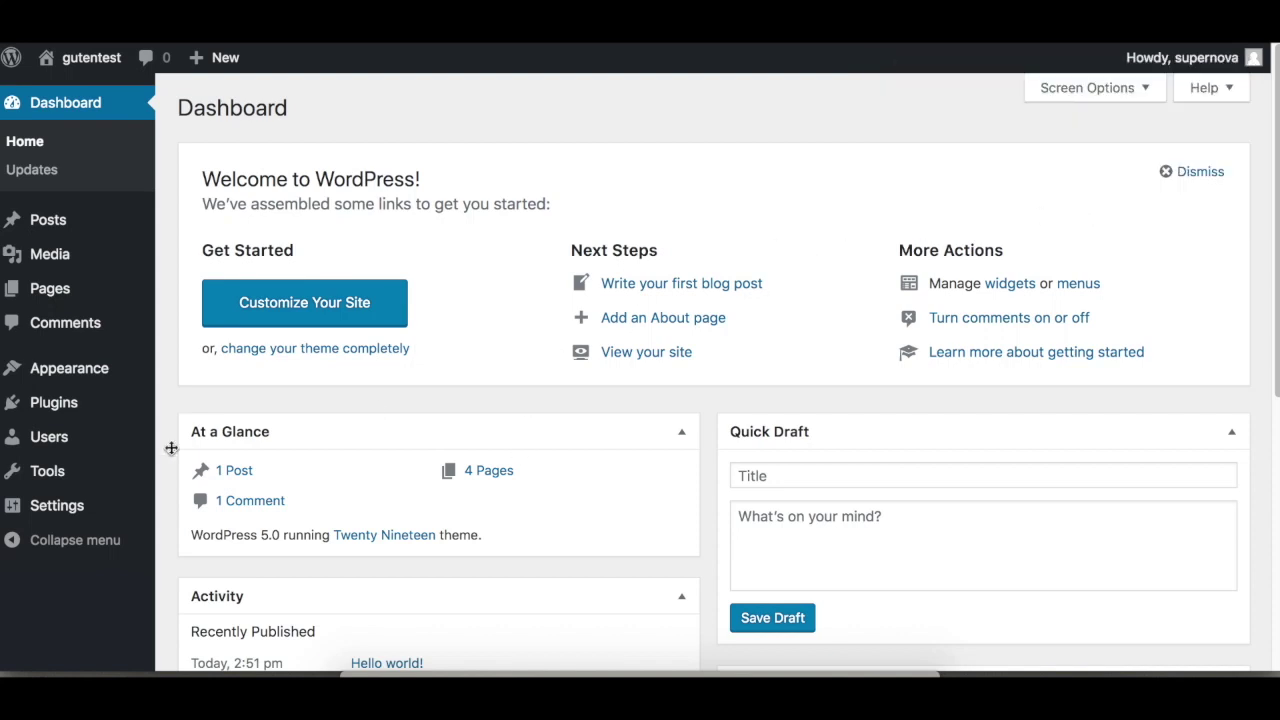
# Search Add Plugins for 'wp travel' and open the WP Travel plugin's details
pyautogui.moveTo(93, 403)
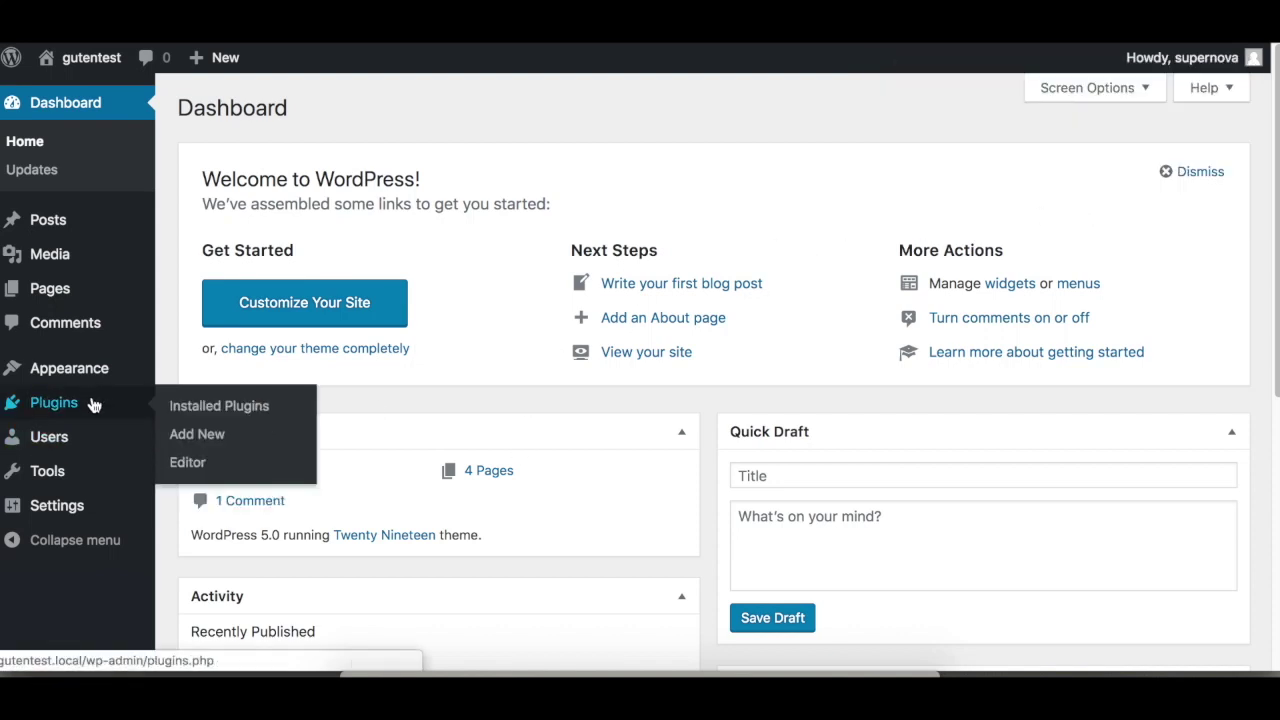
pyautogui.click(93, 403)
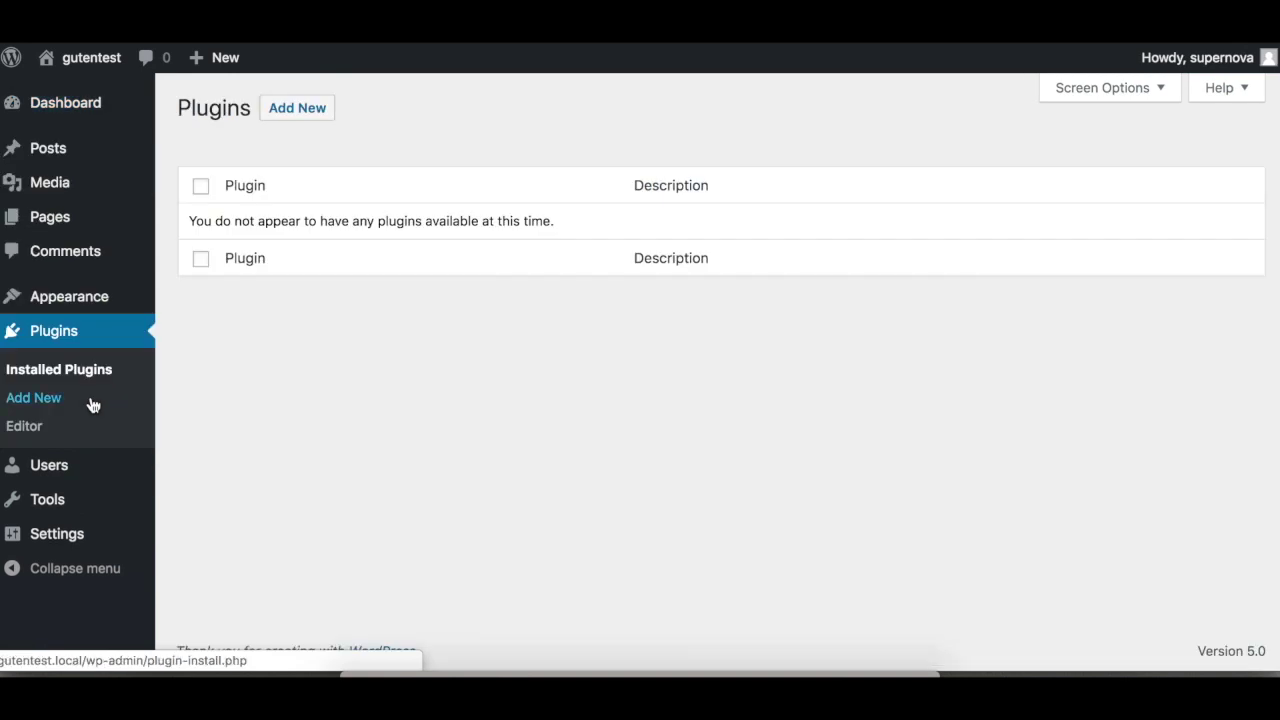
pyautogui.click(312, 112)
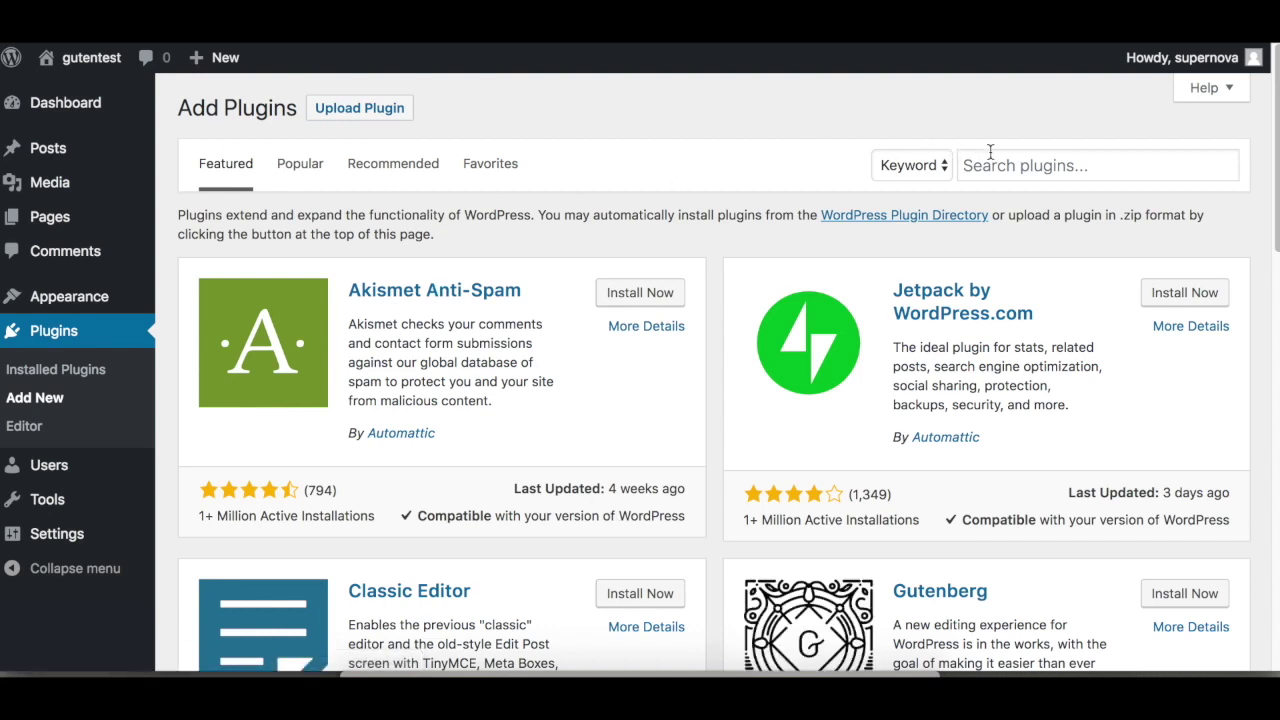
pyautogui.click(1016, 155)
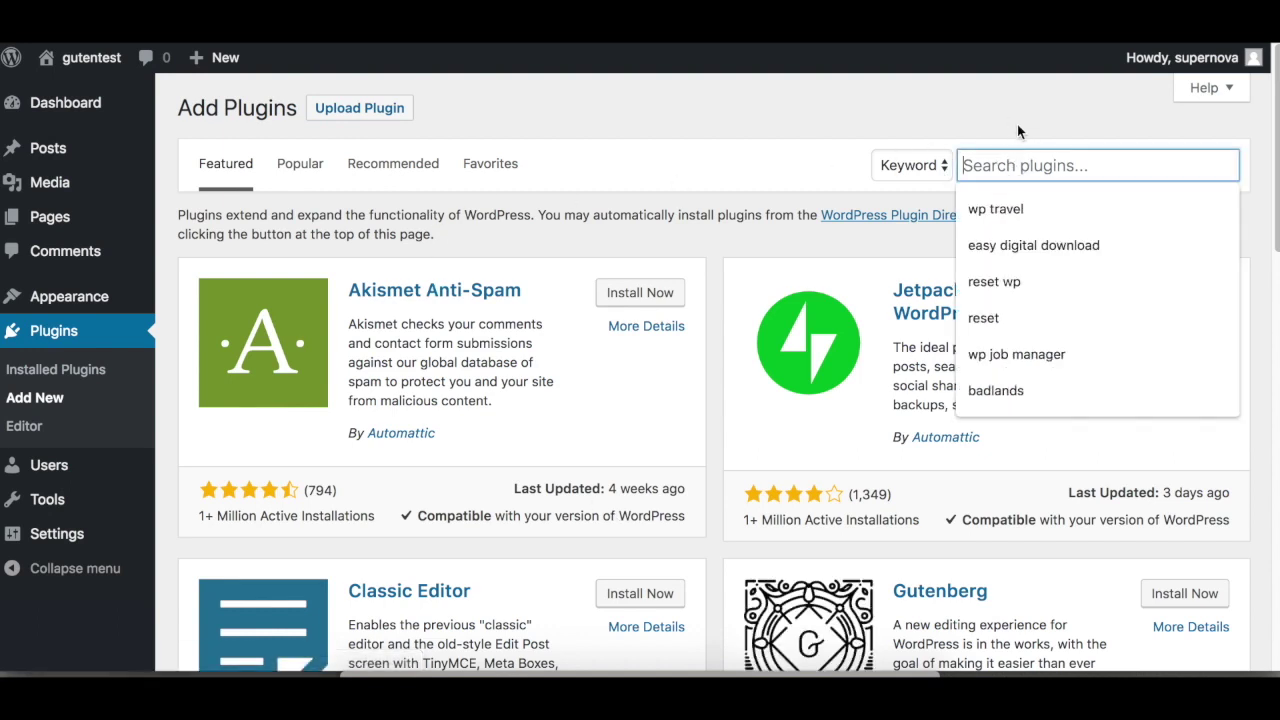
pyautogui.write('wp t')
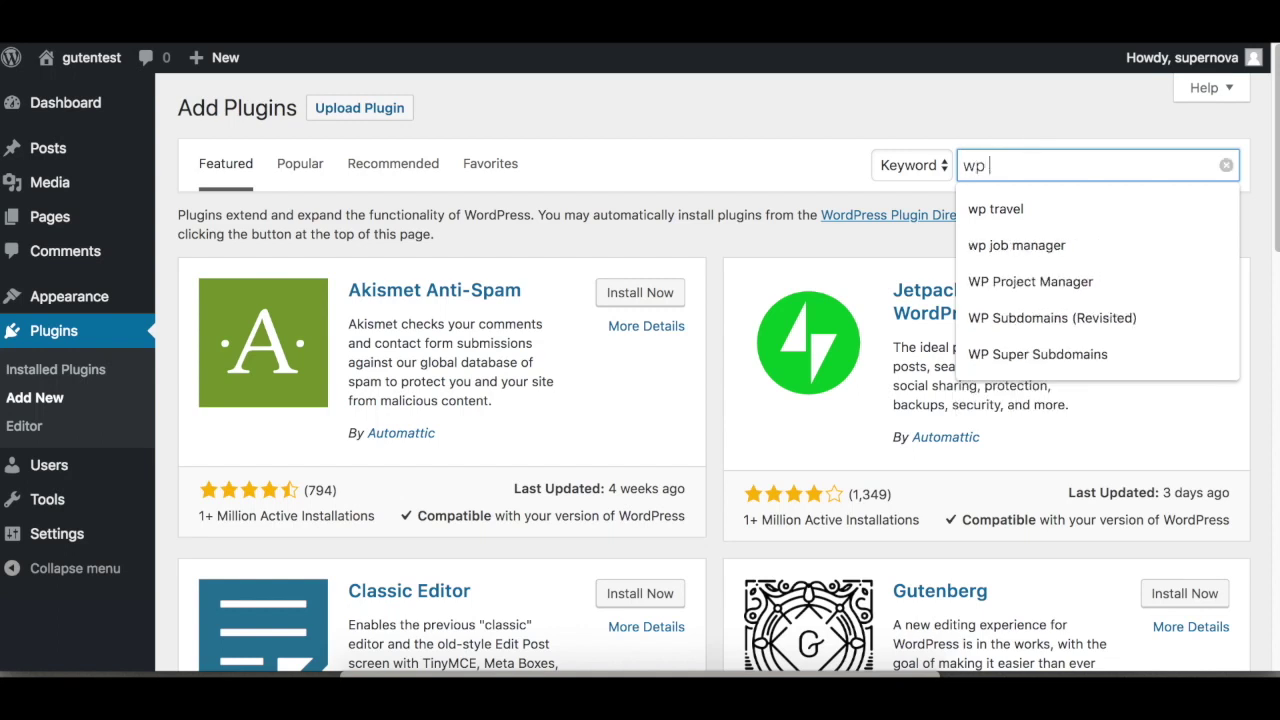
pyautogui.write('ravel')
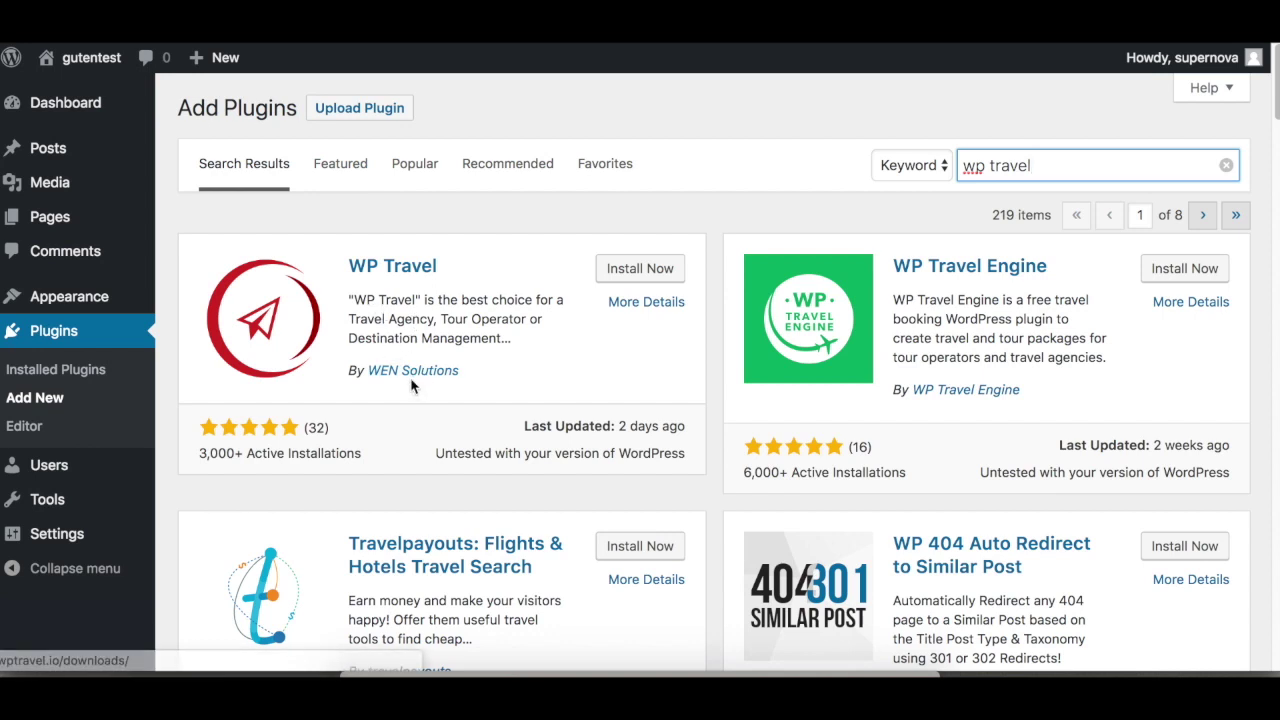
pyautogui.click(392, 266)
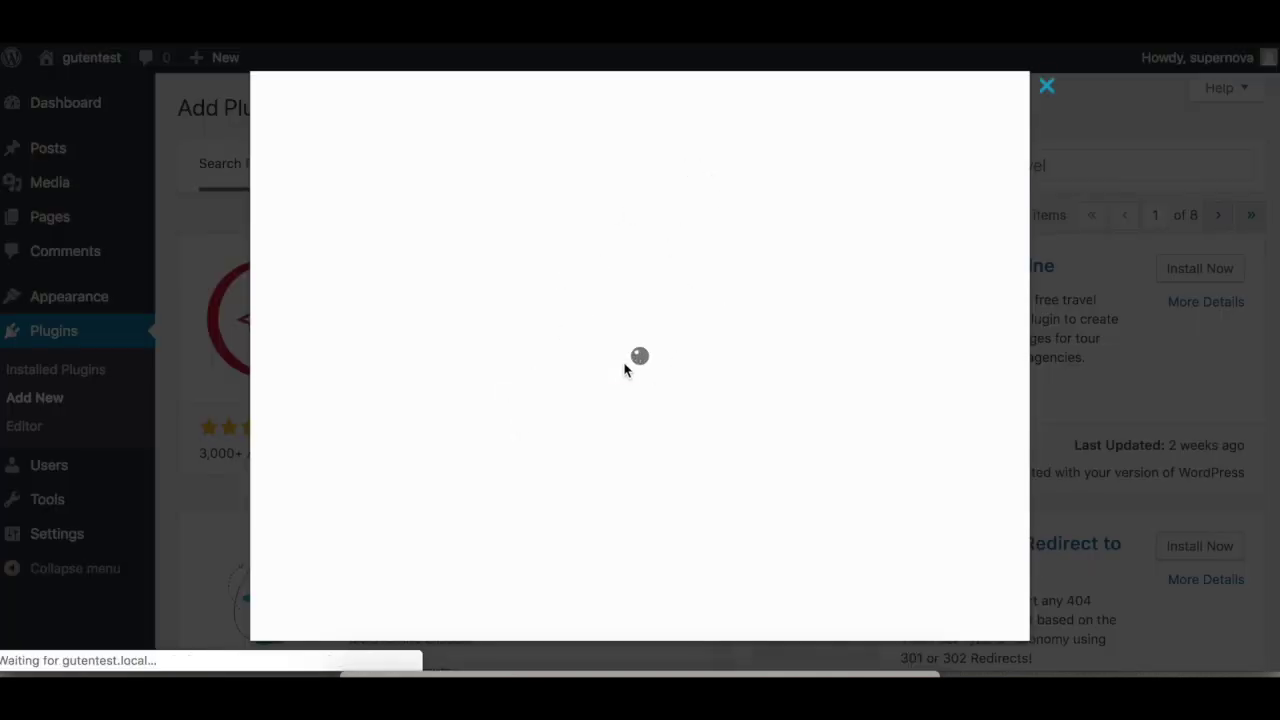
# Close the WP Travel details window and install WP Travel from its result card
pyautogui.scroll(-5, 606, 403)
pyautogui.scroll(5, 591, 403)
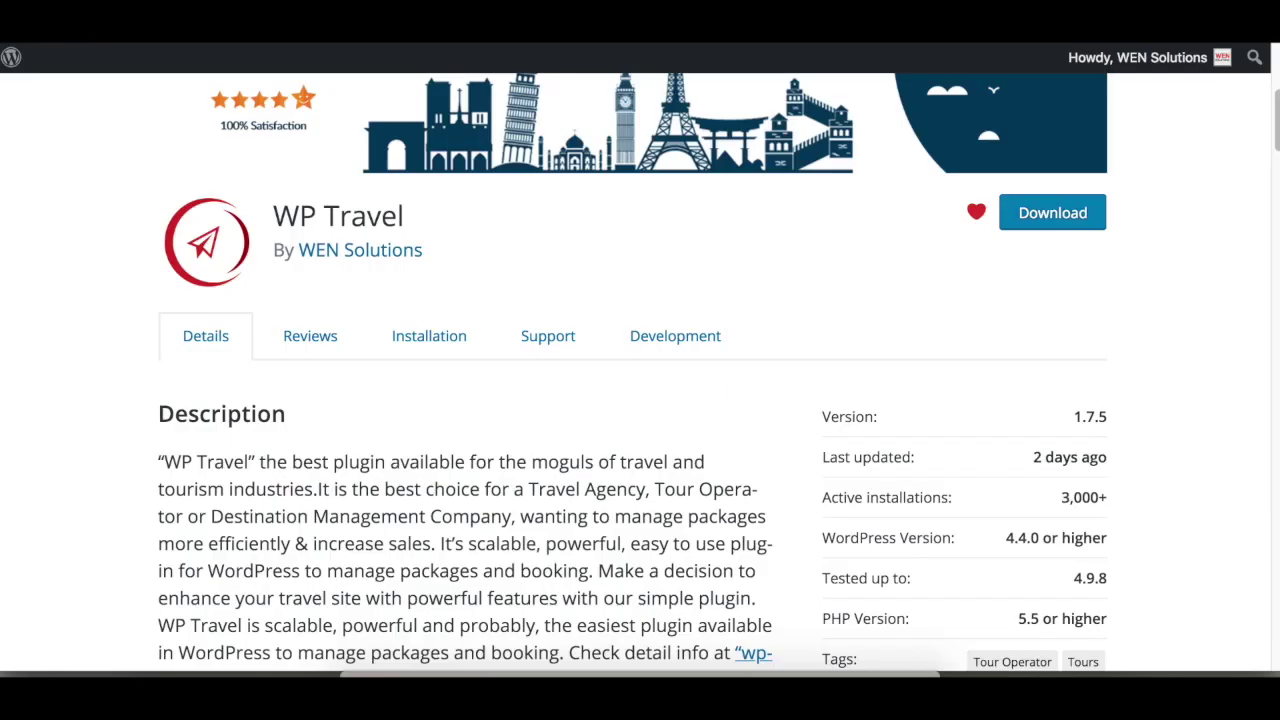
pyautogui.scroll(-5, 509, 480)
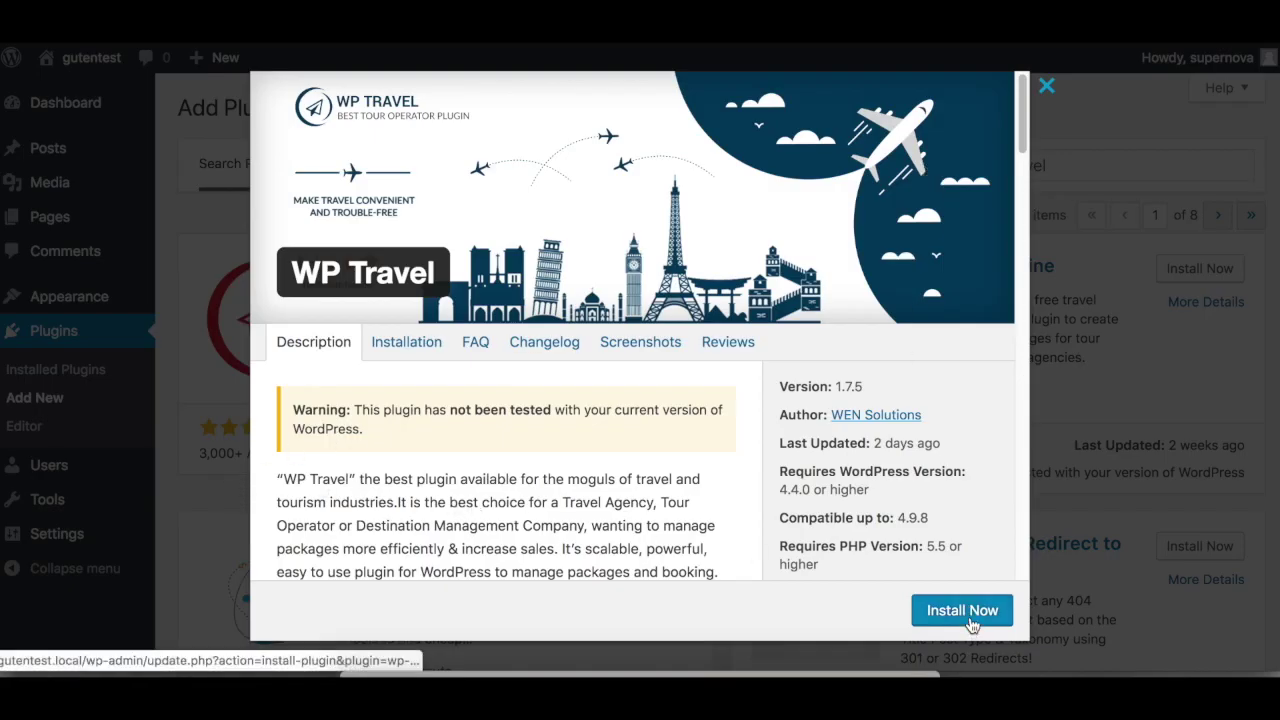
pyautogui.click(1046, 86)
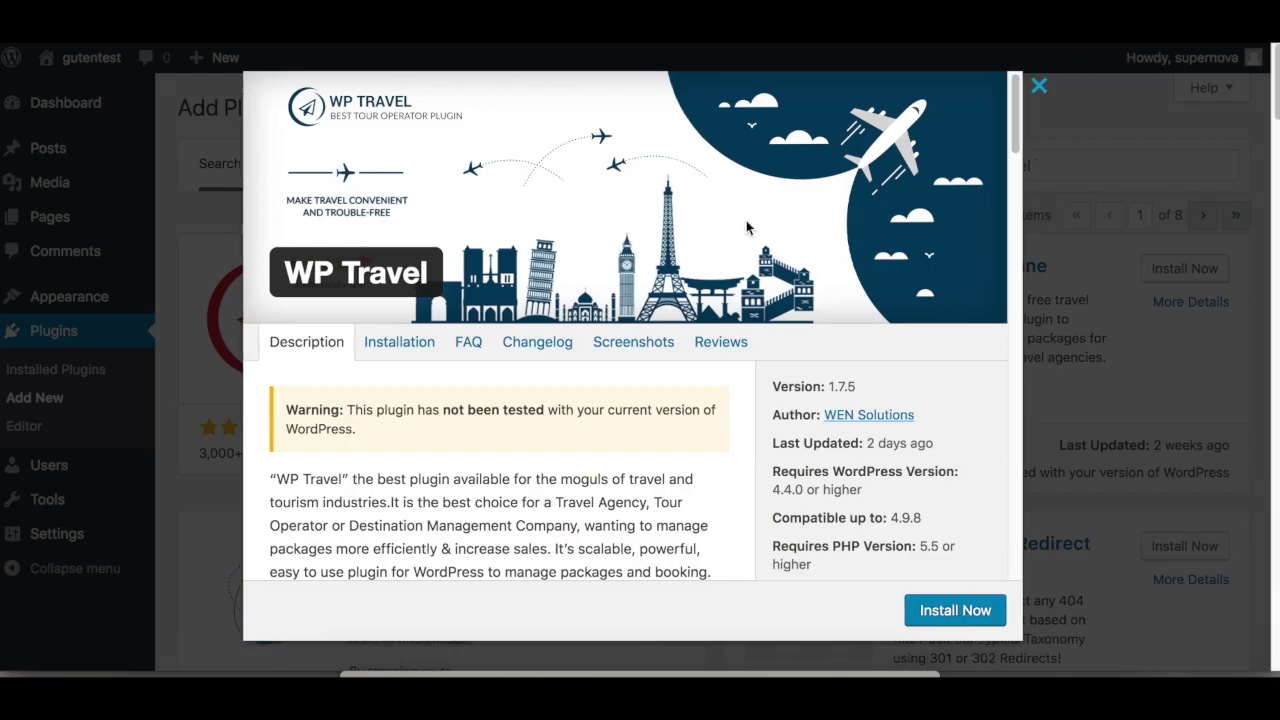
pyautogui.click(640, 269)
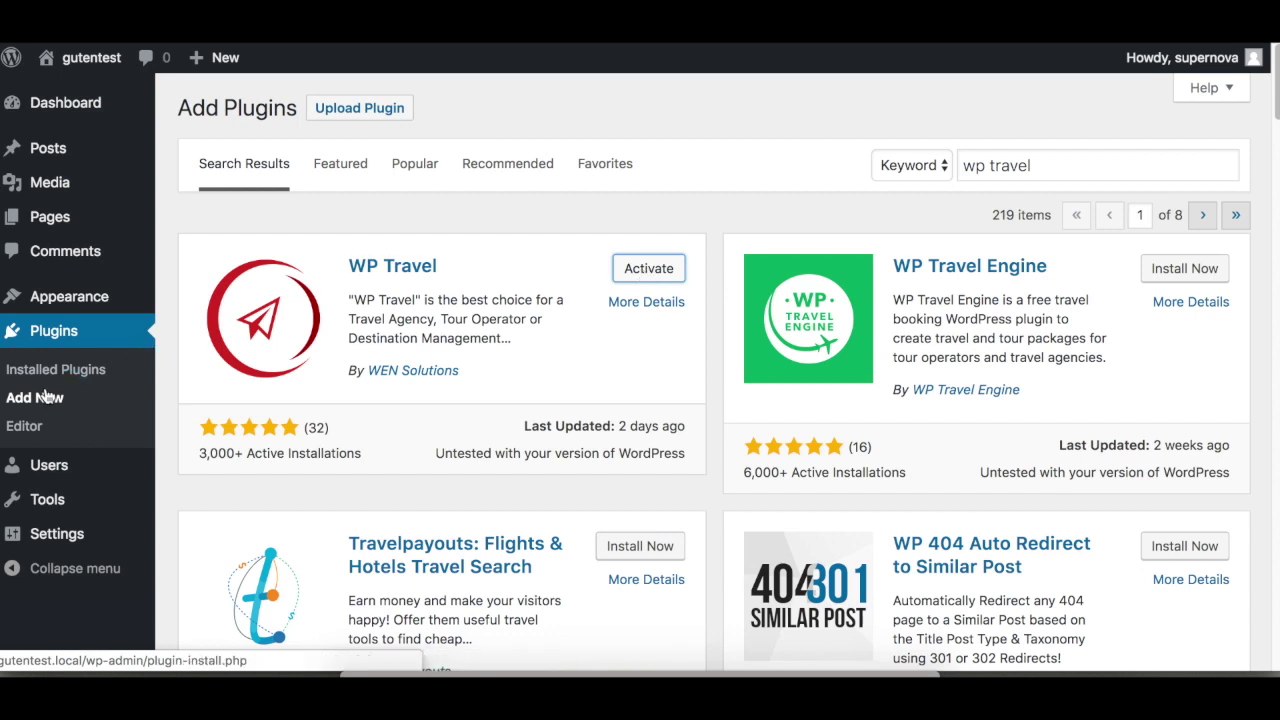
# Activate WP Travel from the Installed Plugins list
pyautogui.click(90, 370)
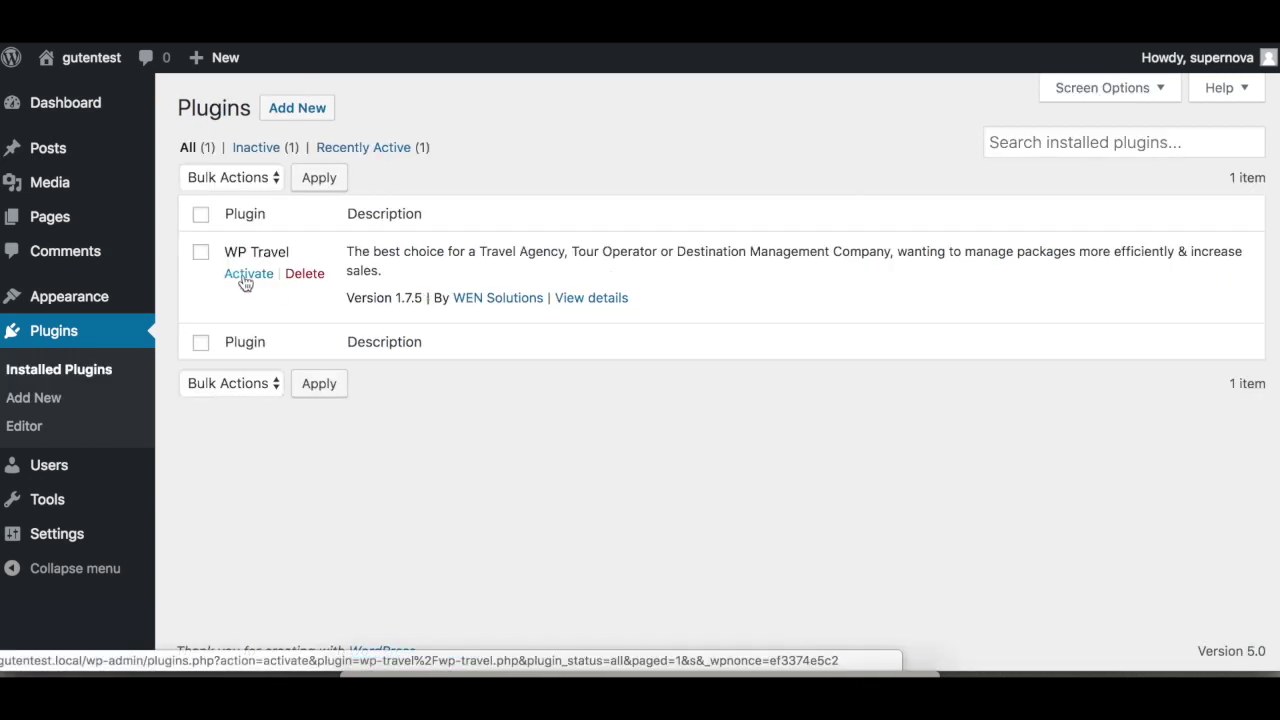
pyautogui.click(245, 281)
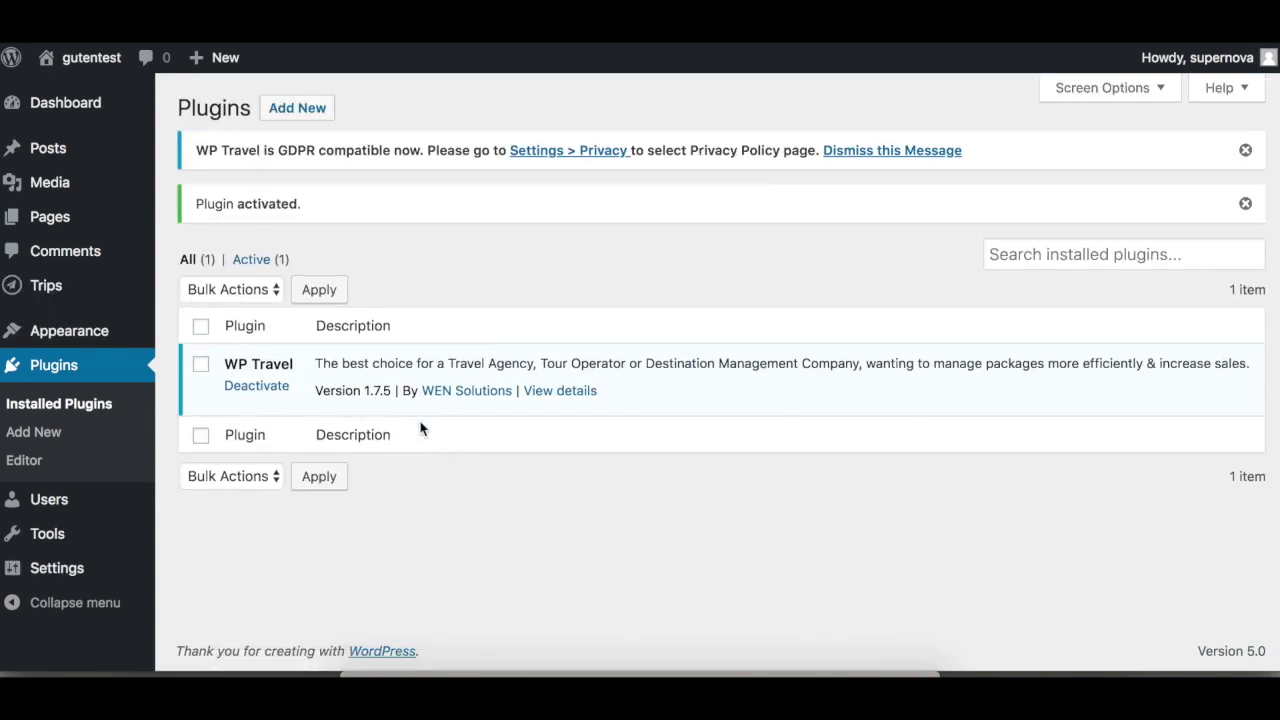
pyautogui.moveTo(57, 285)
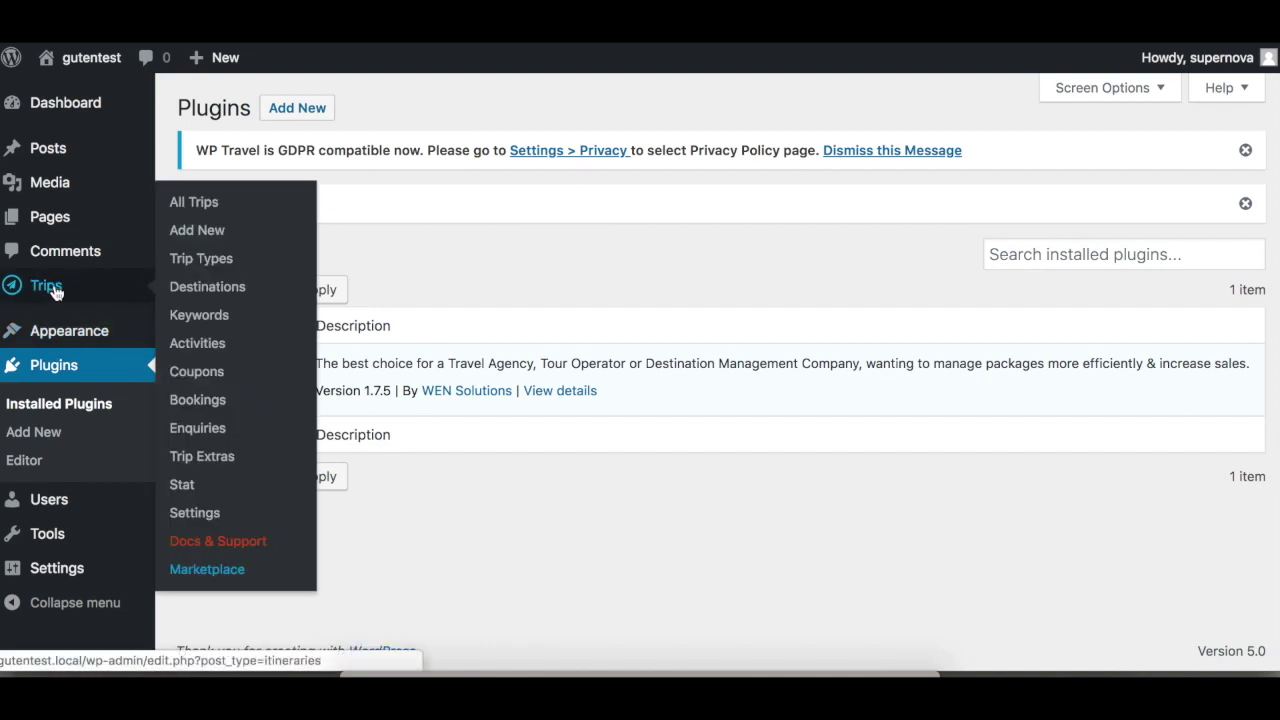
# Open the All Trips list and review the single published trip, First Trip
pyautogui.click(55, 290)
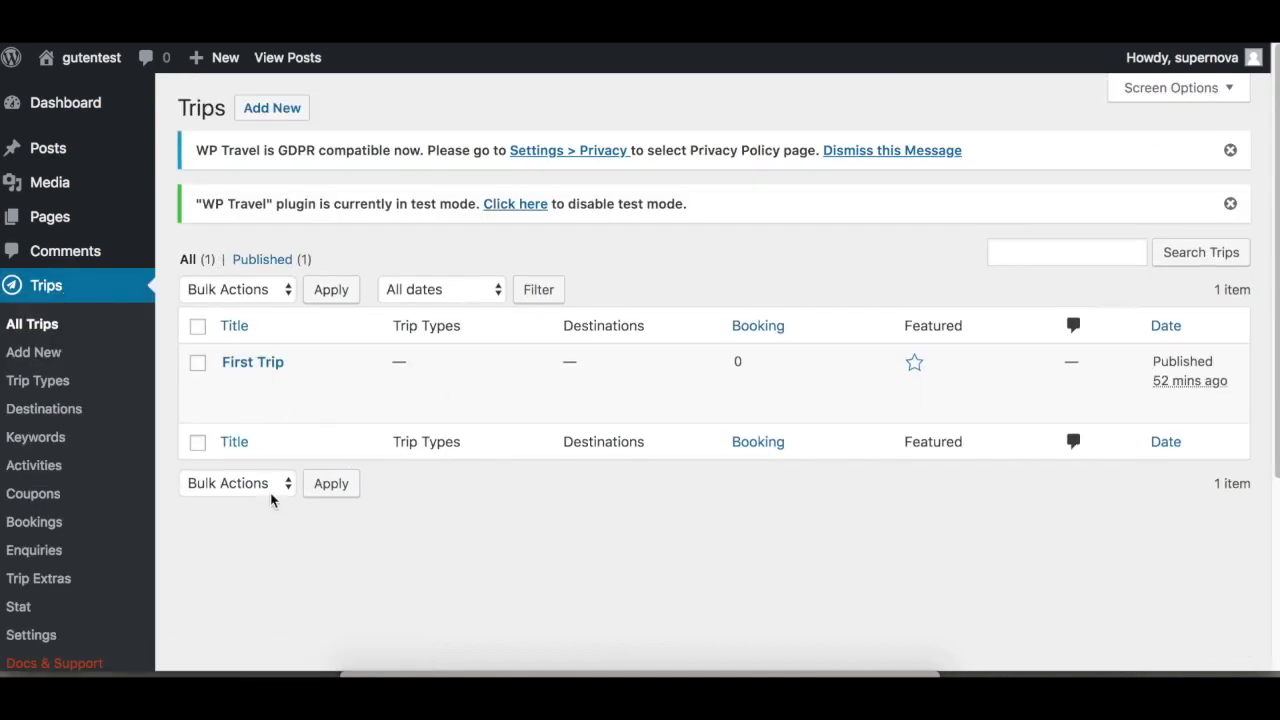
pyautogui.moveTo(351, 424)
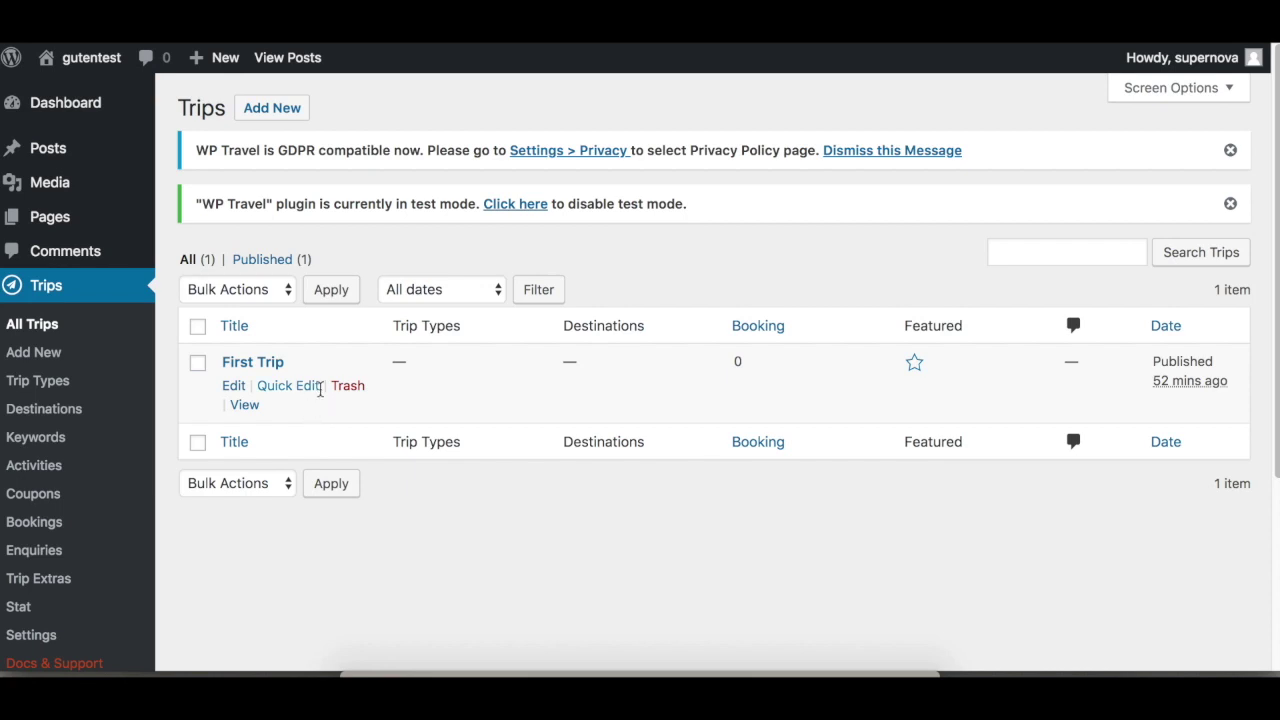
pyautogui.scroll(-3, 321, 403)
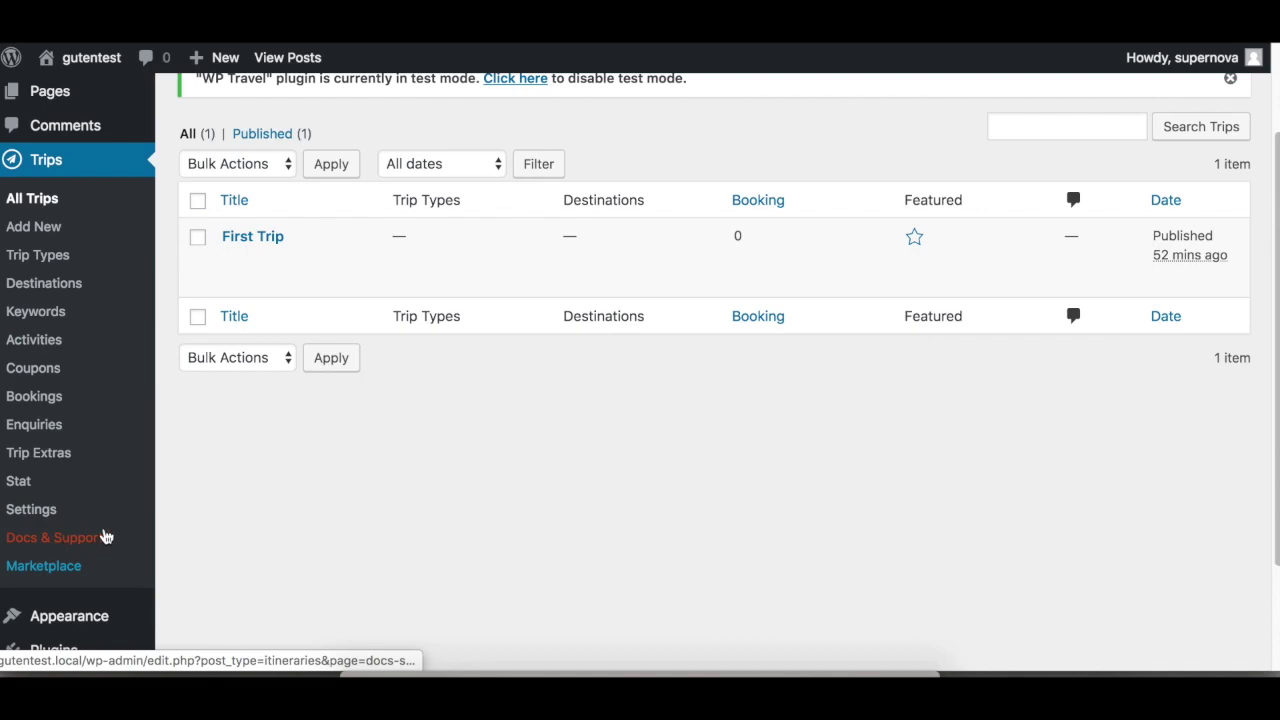
# Go to WP Travel's Docs & Support page, then browse the Marketplace add-ons
pyautogui.click(64, 545)
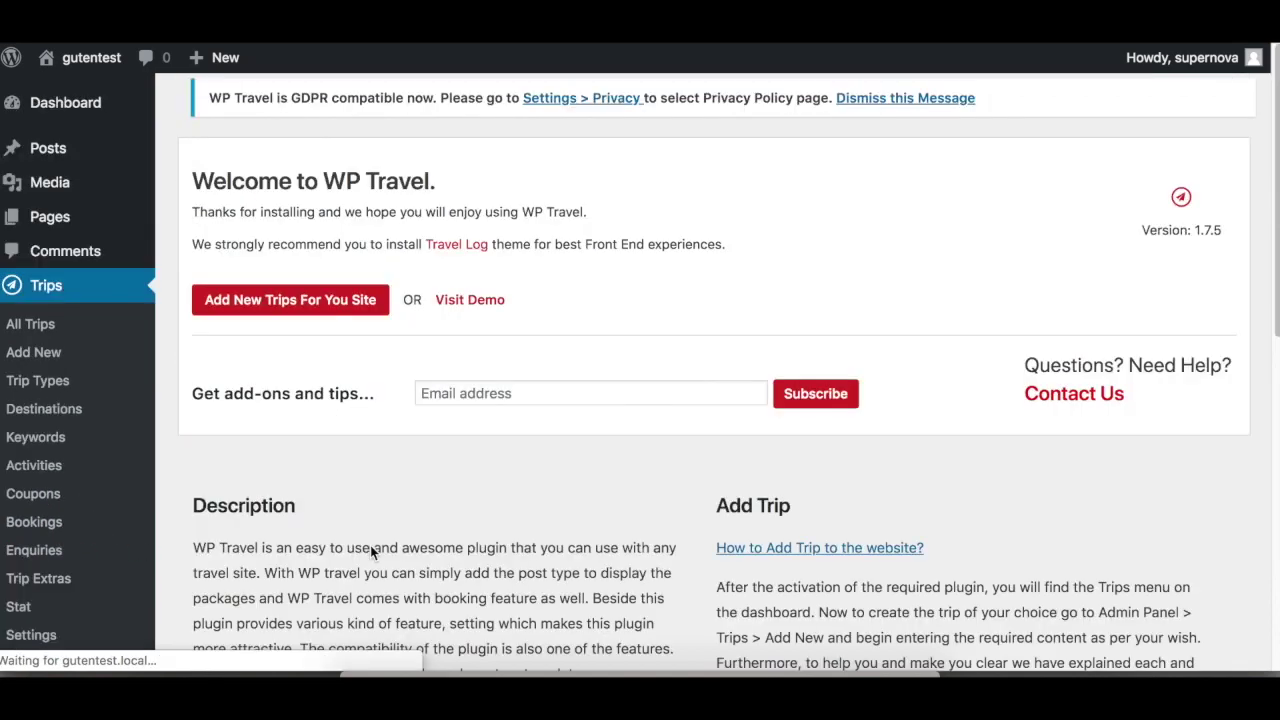
pyautogui.scroll(-5, 370, 548)
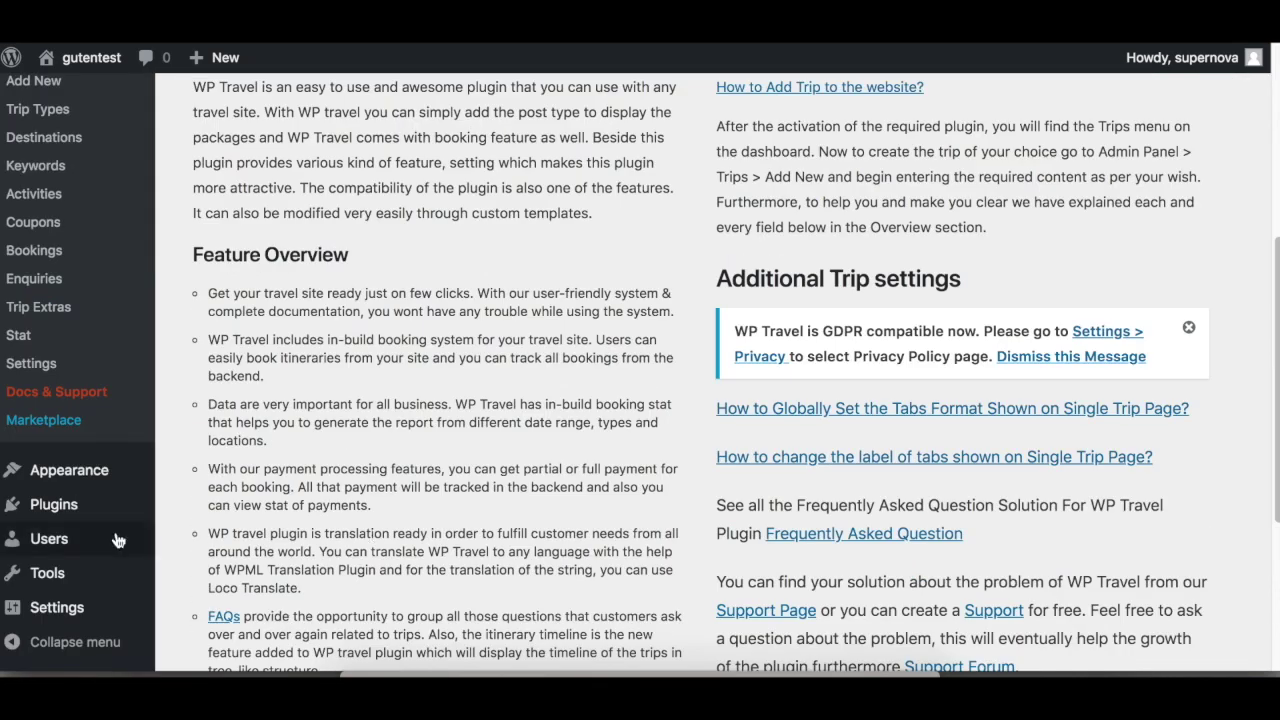
pyautogui.click(56, 430)
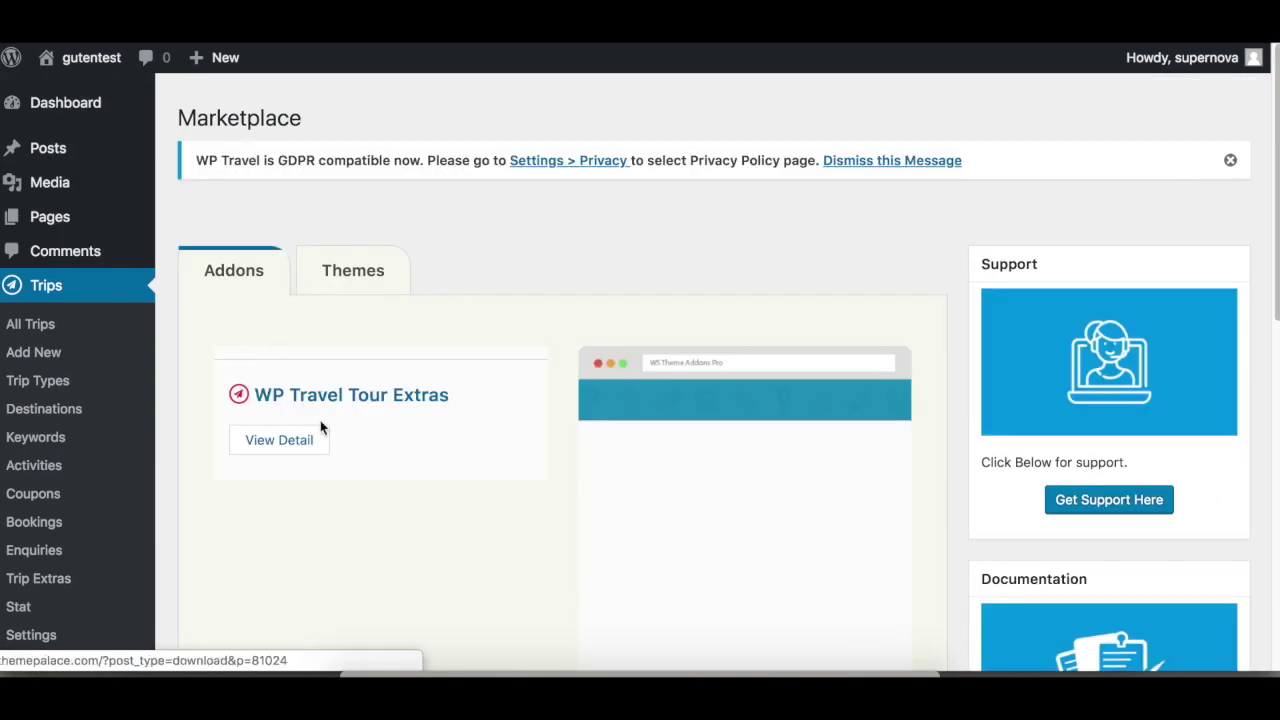
pyautogui.scroll(-1, 508, 428)
pyautogui.scroll(-4, 570, 455)
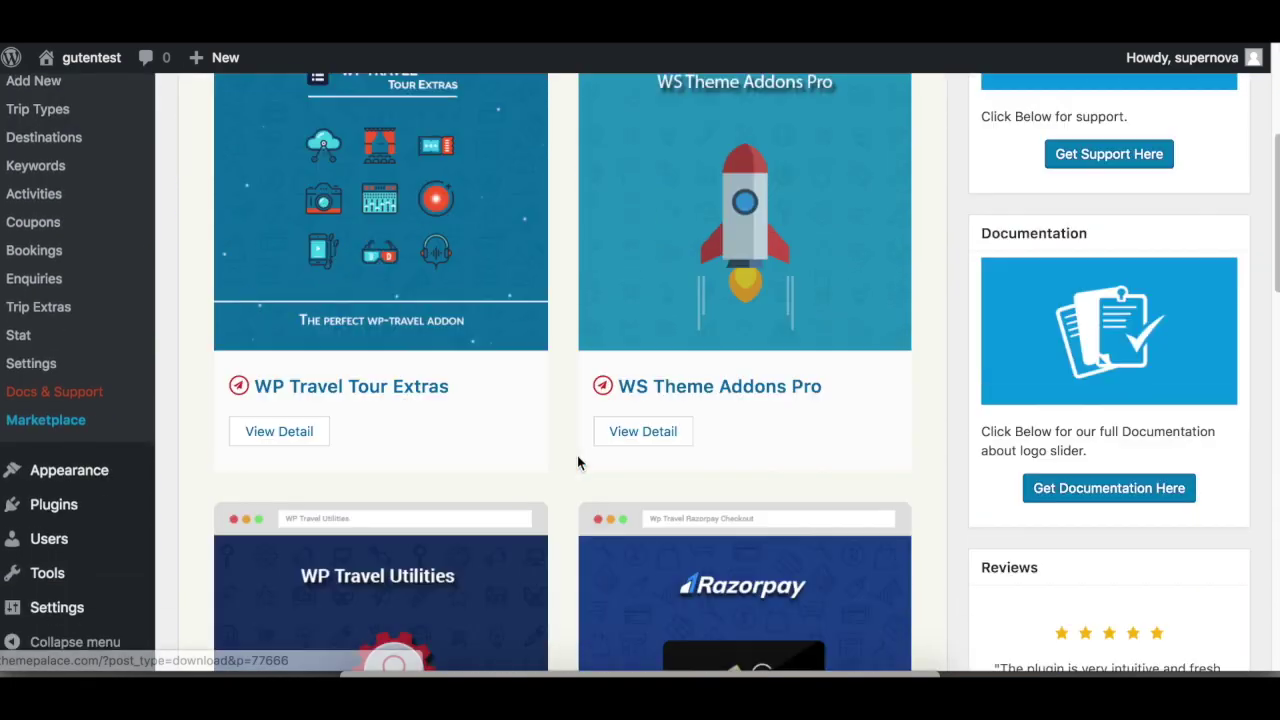
pyautogui.scroll(5, 560, 466)
pyautogui.scroll(-6, 511, 477)
pyautogui.scroll(-6, 420, 510)
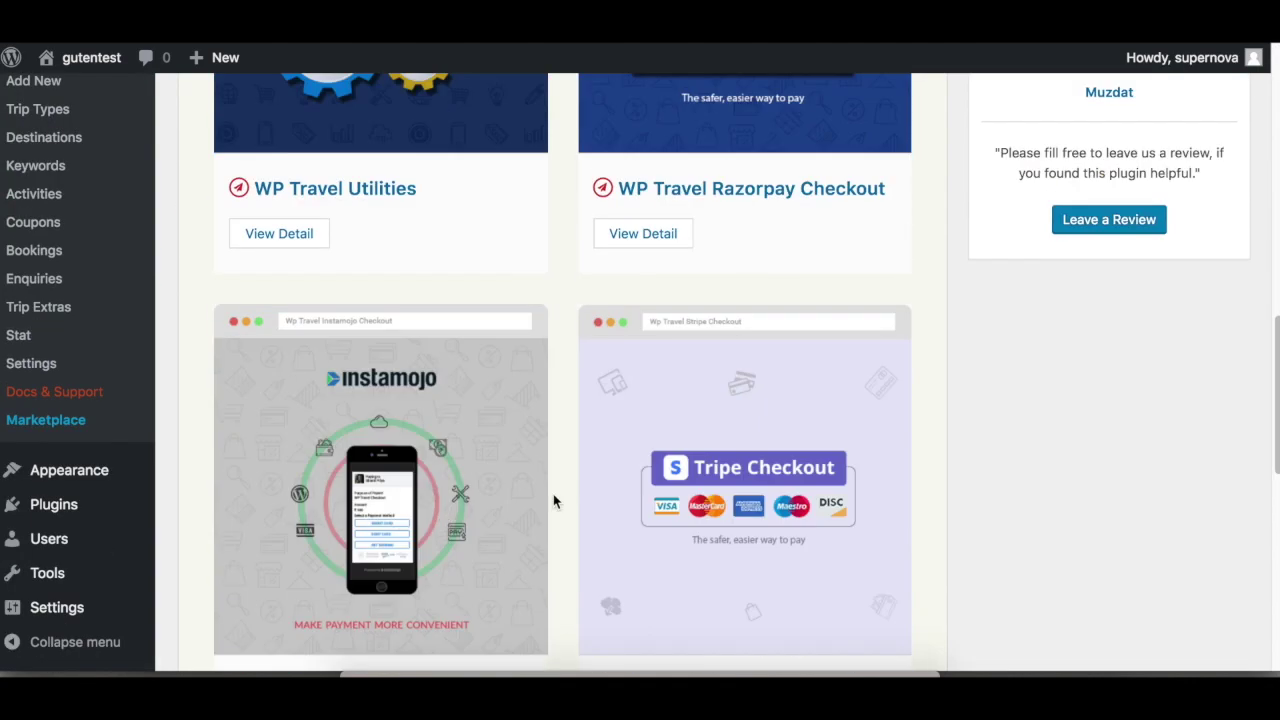
pyautogui.scroll(10, 520, 490)
# Browse the Marketplace Themes offering Travel Log, then return to Installed Plugins
pyautogui.click(324, 262)
pyautogui.scroll(-4, 389, 526)
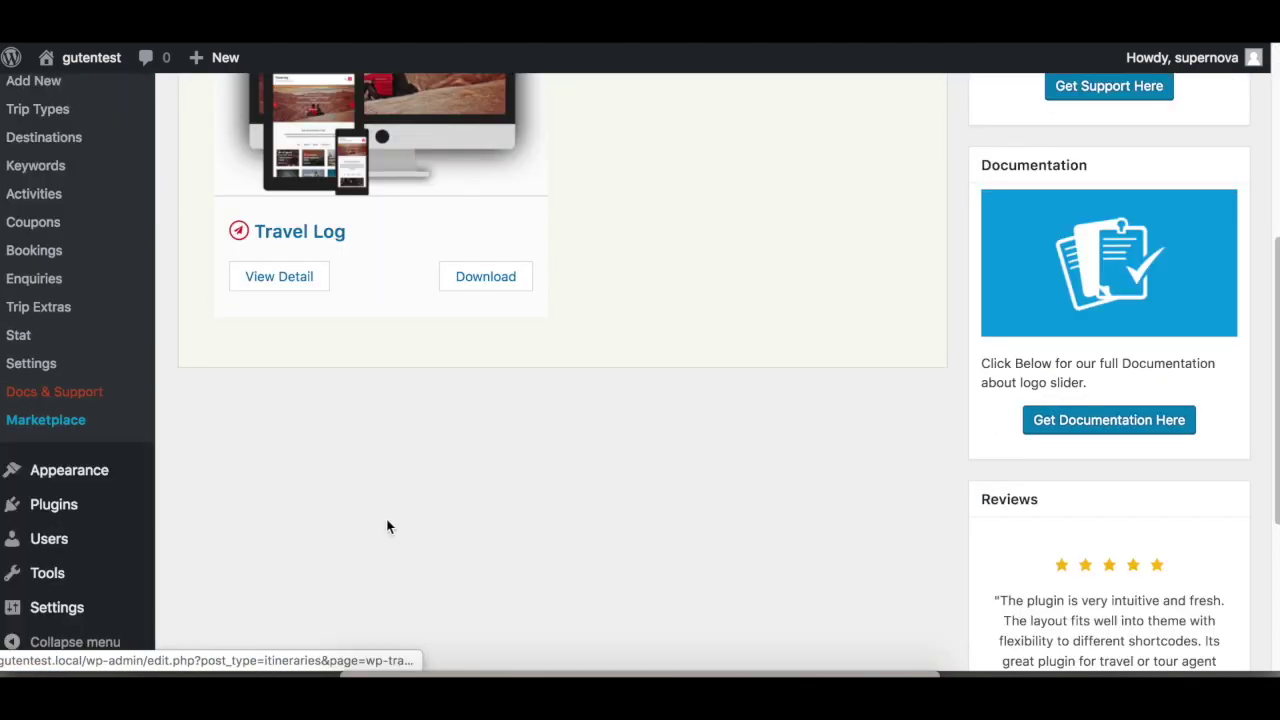
pyautogui.scroll(4, 389, 526)
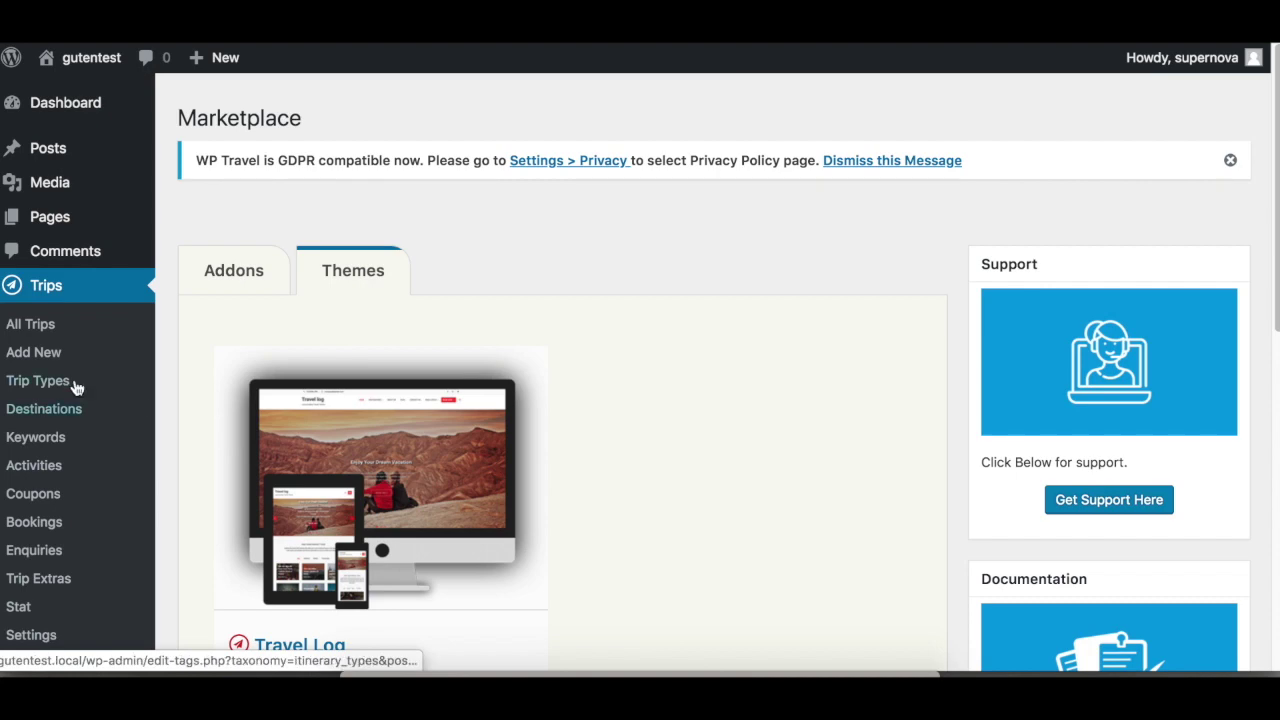
pyautogui.scroll(-3, 233, 437)
pyautogui.scroll(-3, 233, 437)
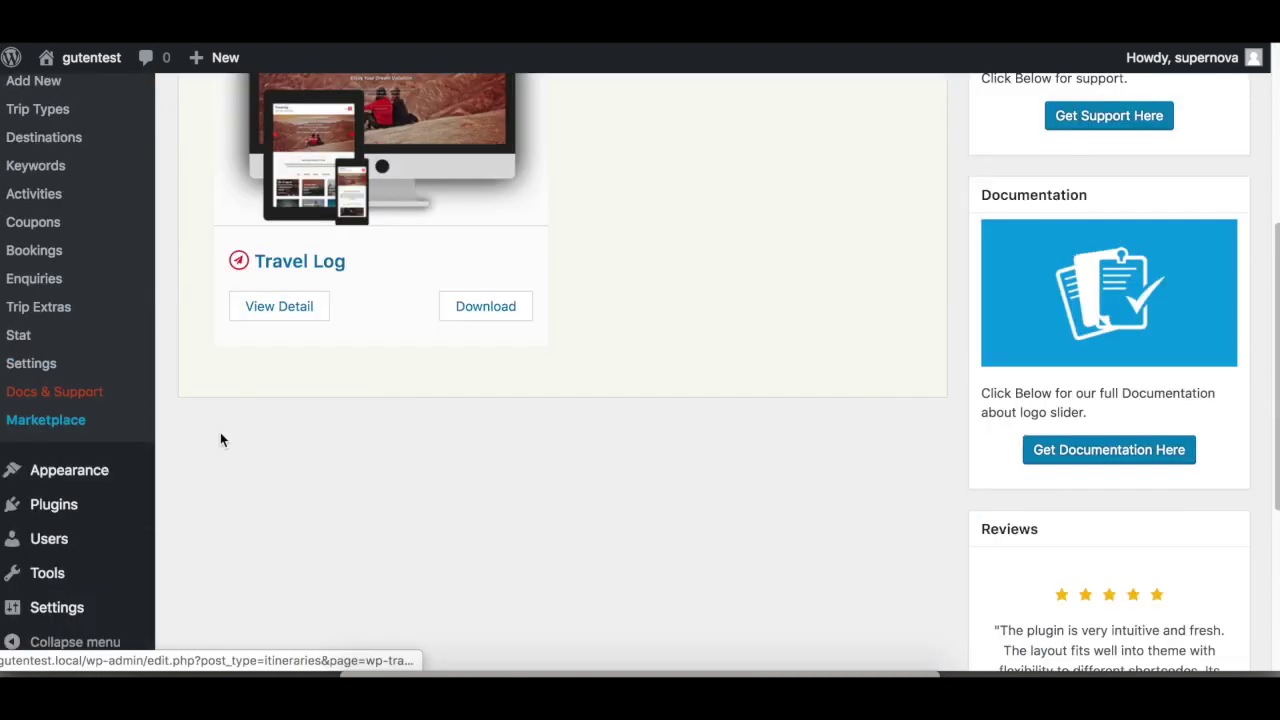
pyautogui.click(99, 508)
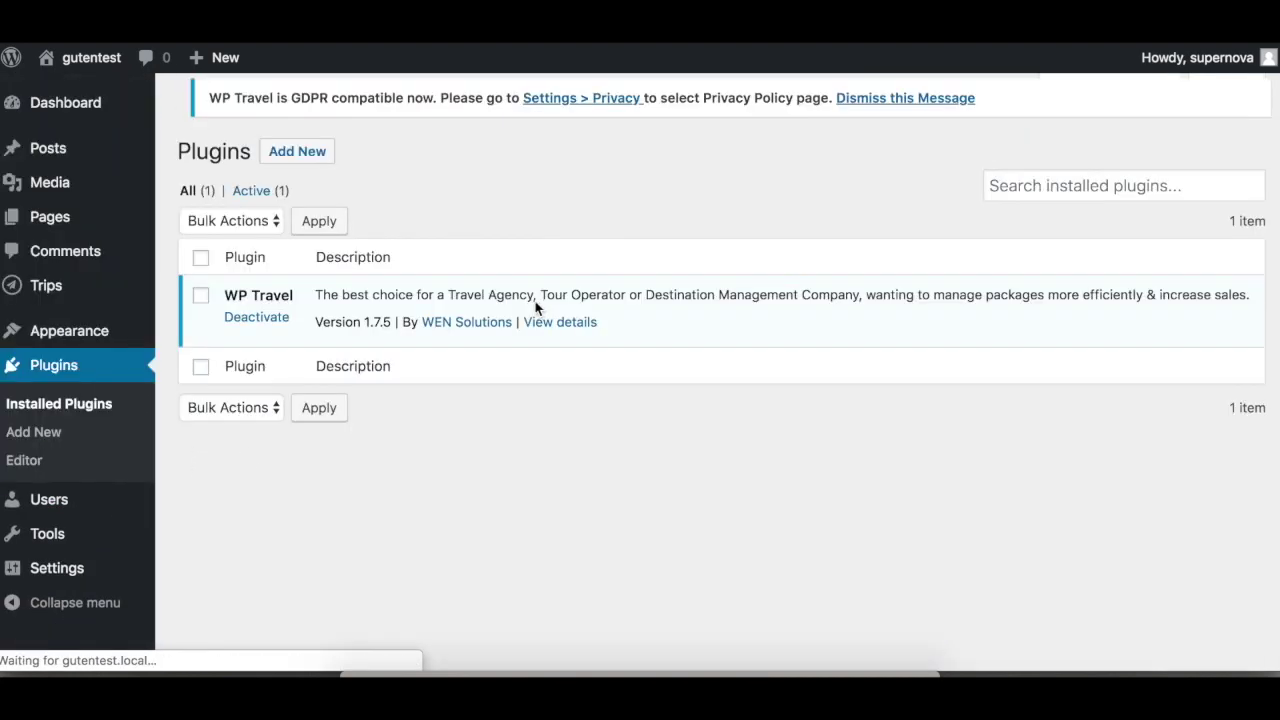